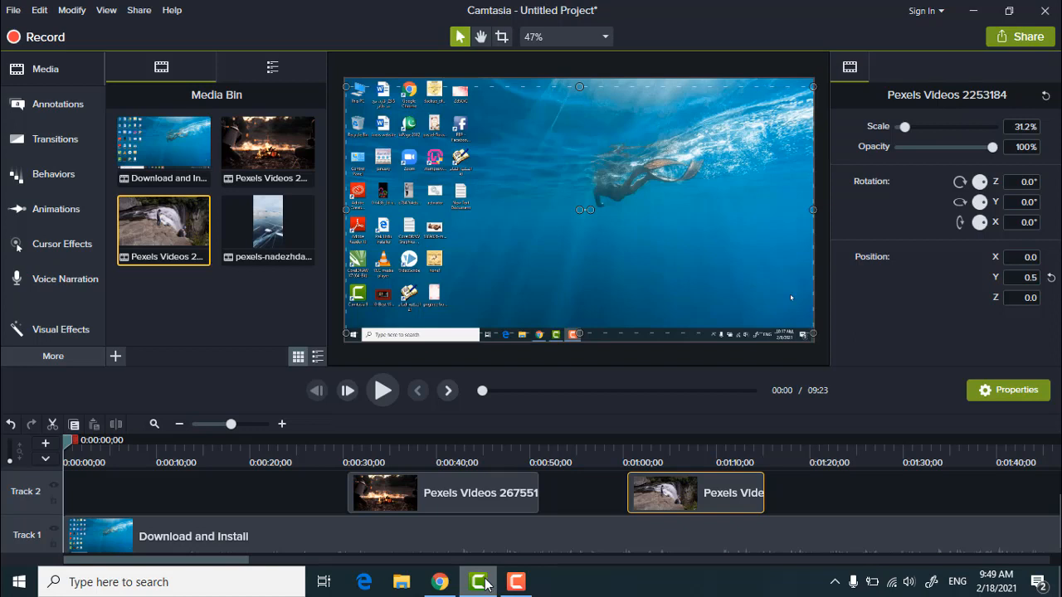
# Switch to Chrome, browse the trending free stock videos on the Pexels Videos page, and close the browser.
pyautogui.click(439, 581)
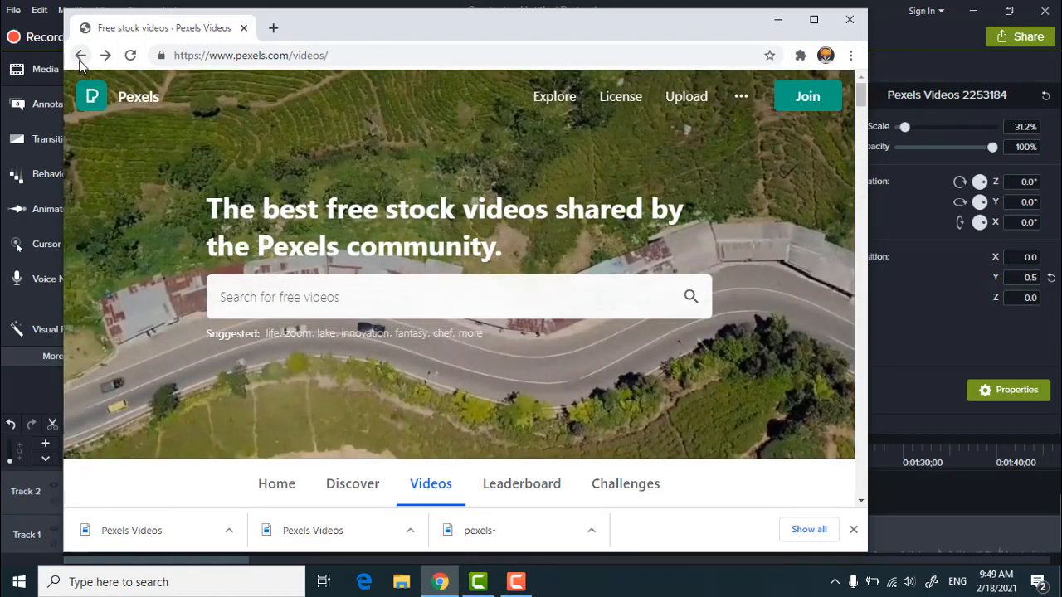
pyautogui.scroll(-5, 231, 192)
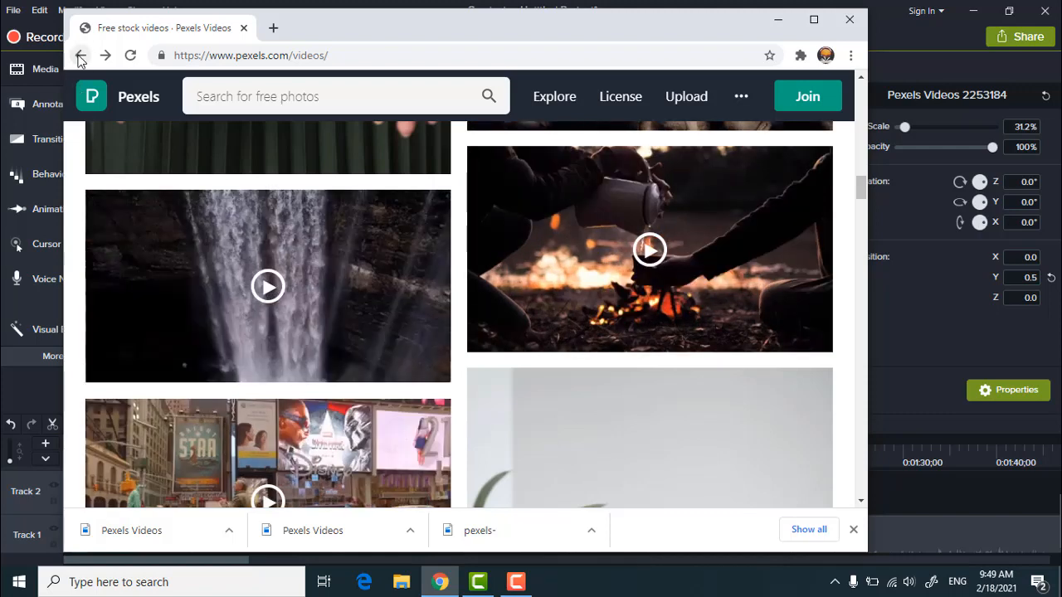
pyautogui.click(278, 194)
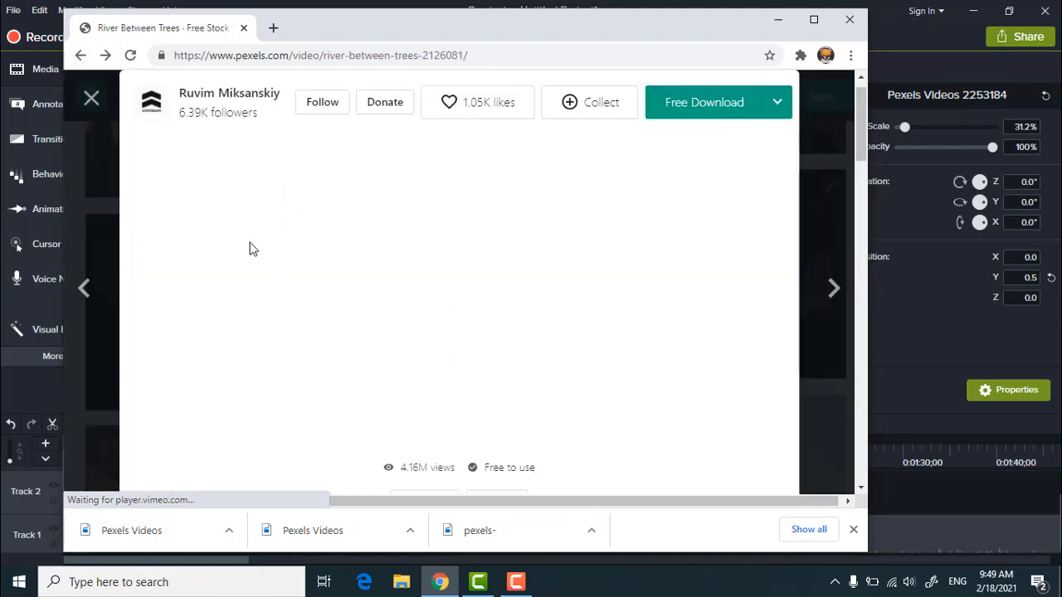
pyautogui.click(80, 55)
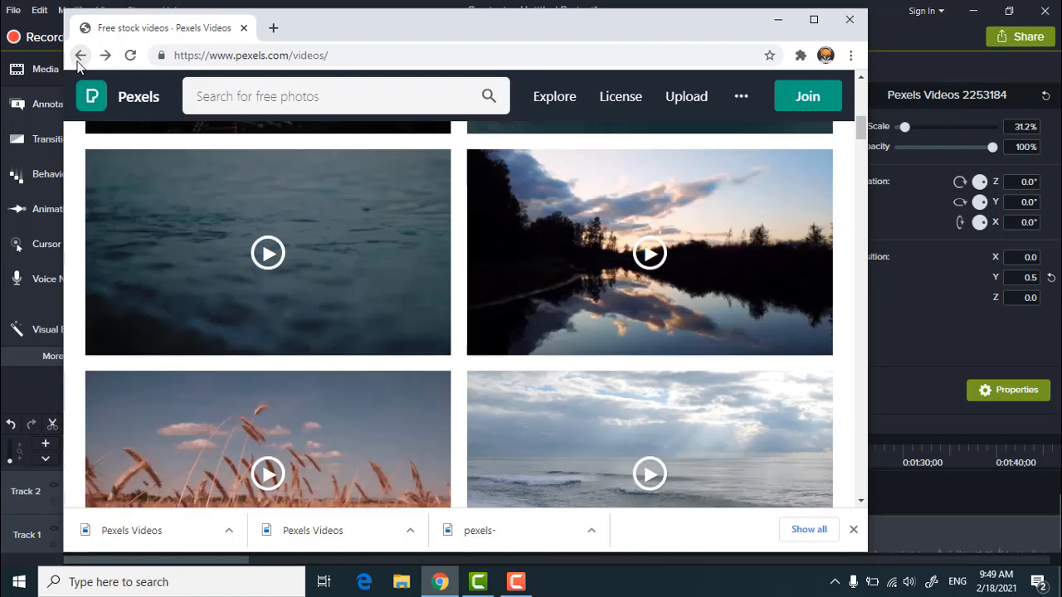
pyautogui.click(80, 56)
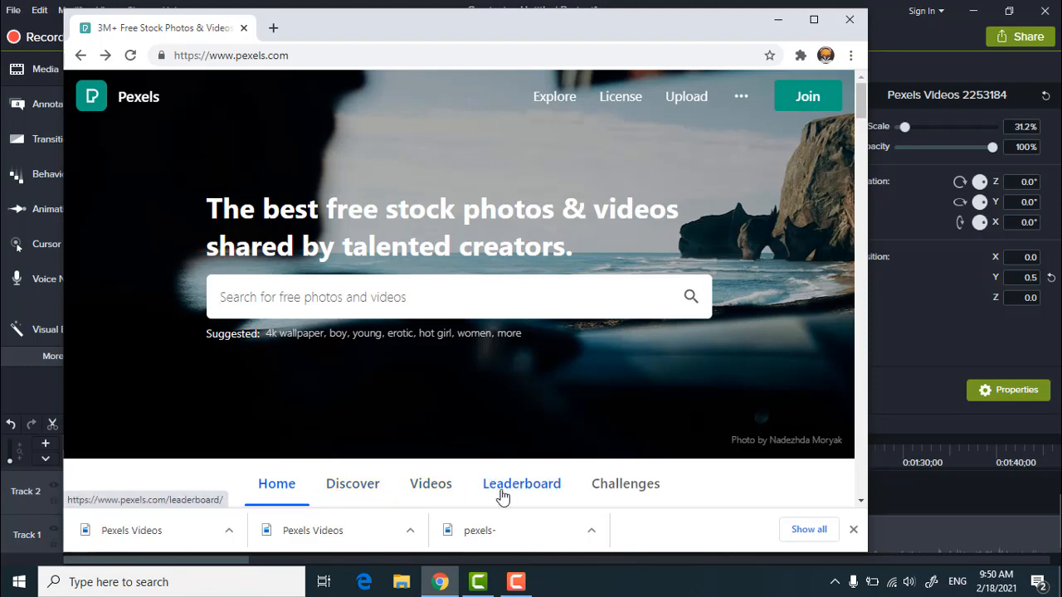
pyautogui.click(432, 490)
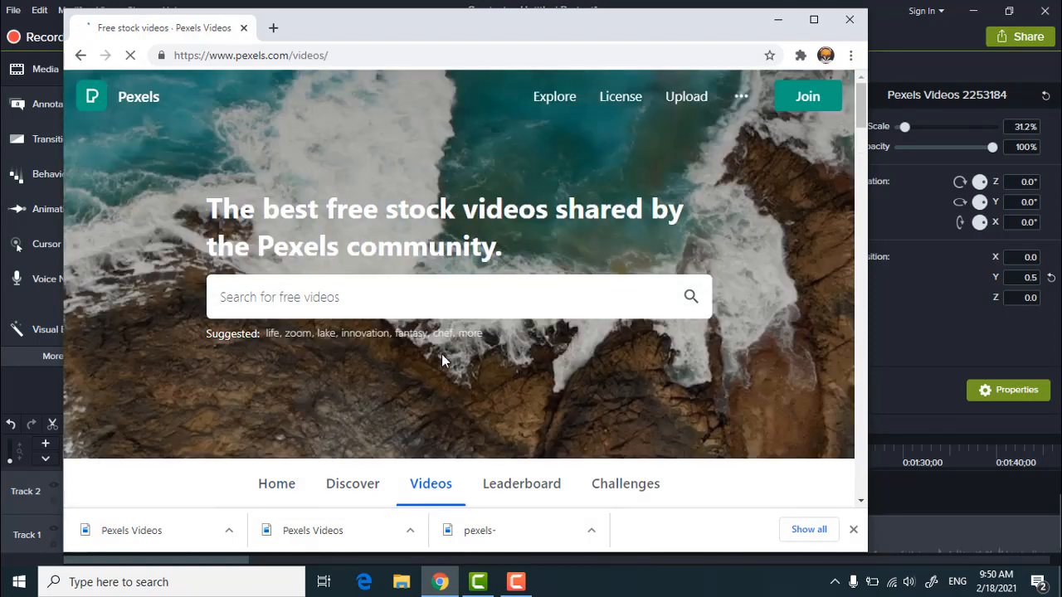
pyautogui.scroll(-4, 441, 353)
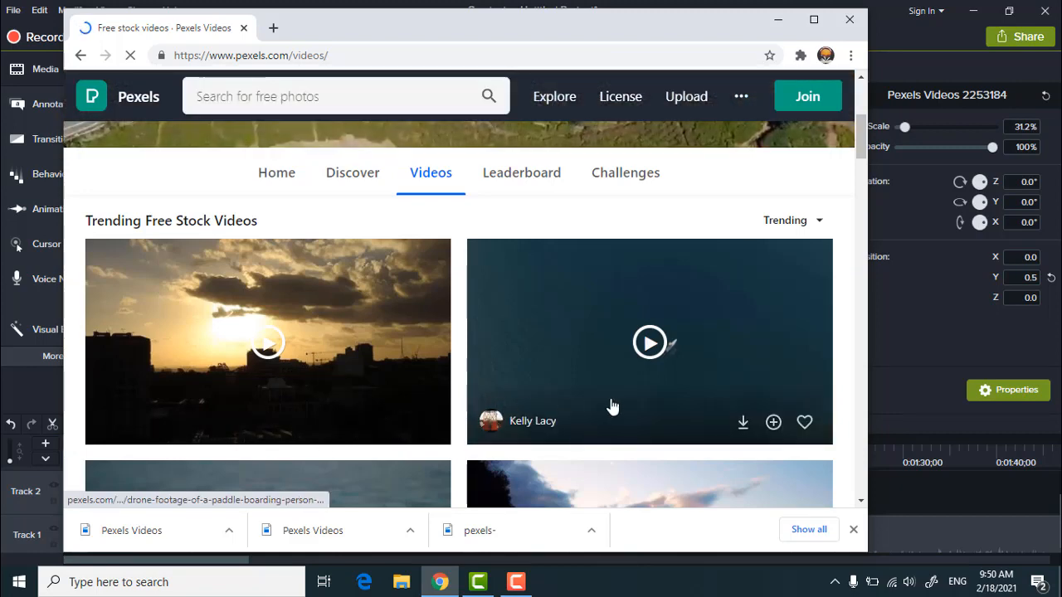
pyautogui.scroll(-2, 615, 407)
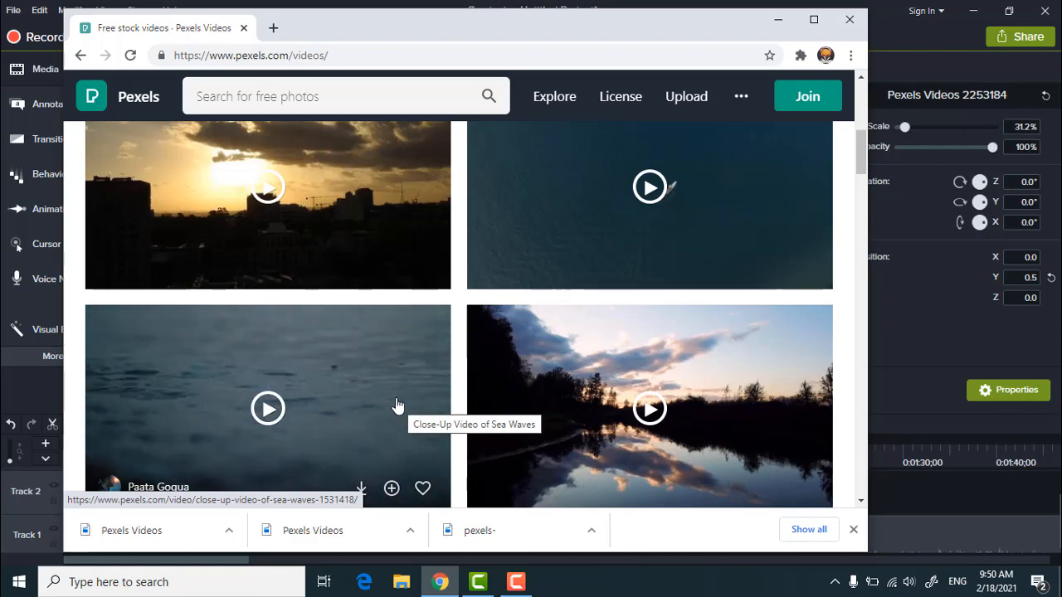
pyautogui.click(850, 19)
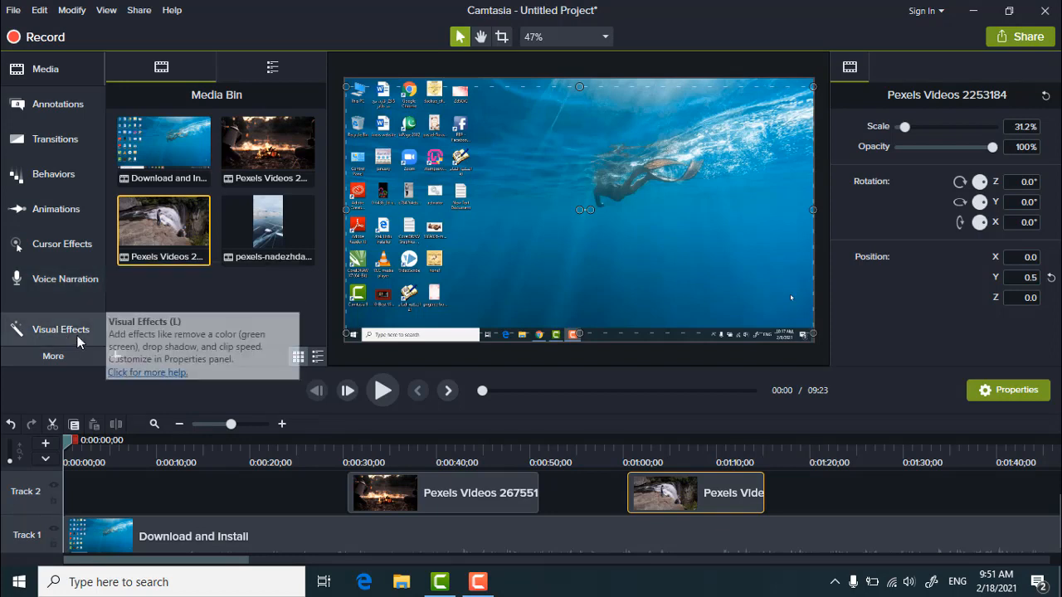
# Open the Visual Effects library and examine the available effects and the additional tool categories.
pyautogui.click(173, 293)
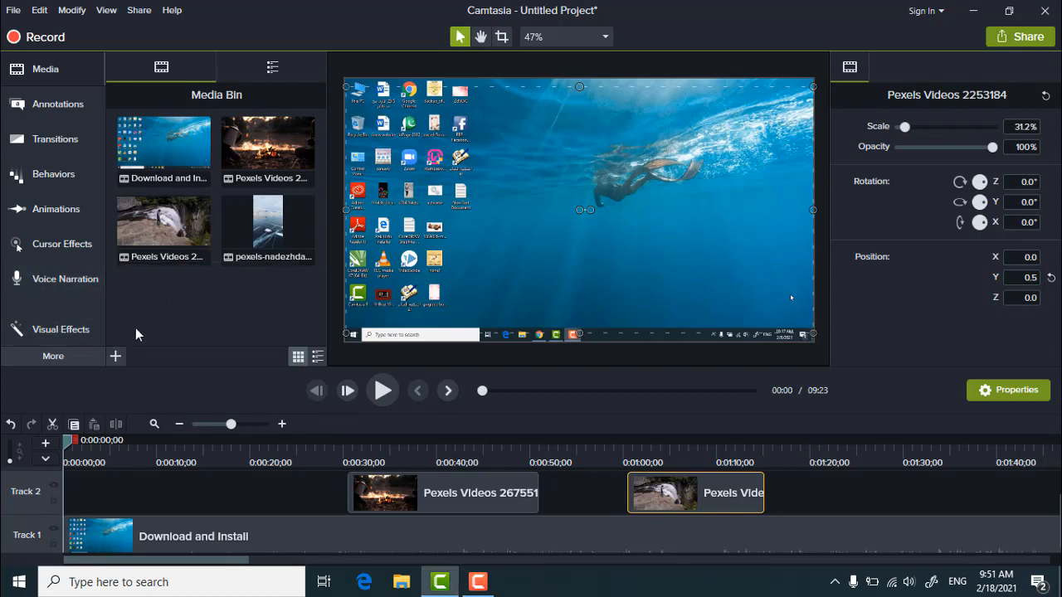
pyautogui.click(60, 335)
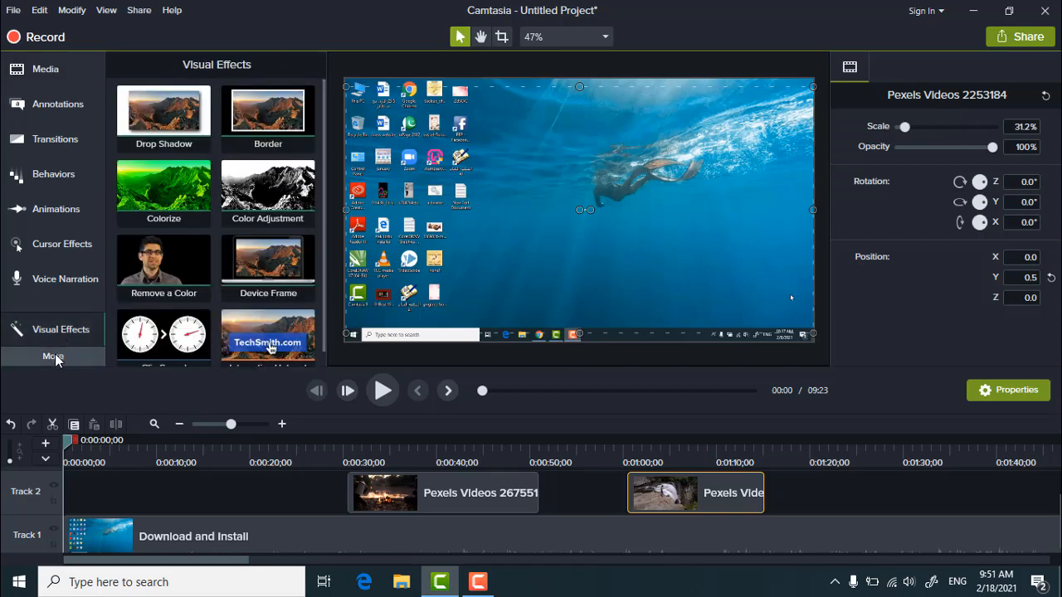
pyautogui.click(54, 358)
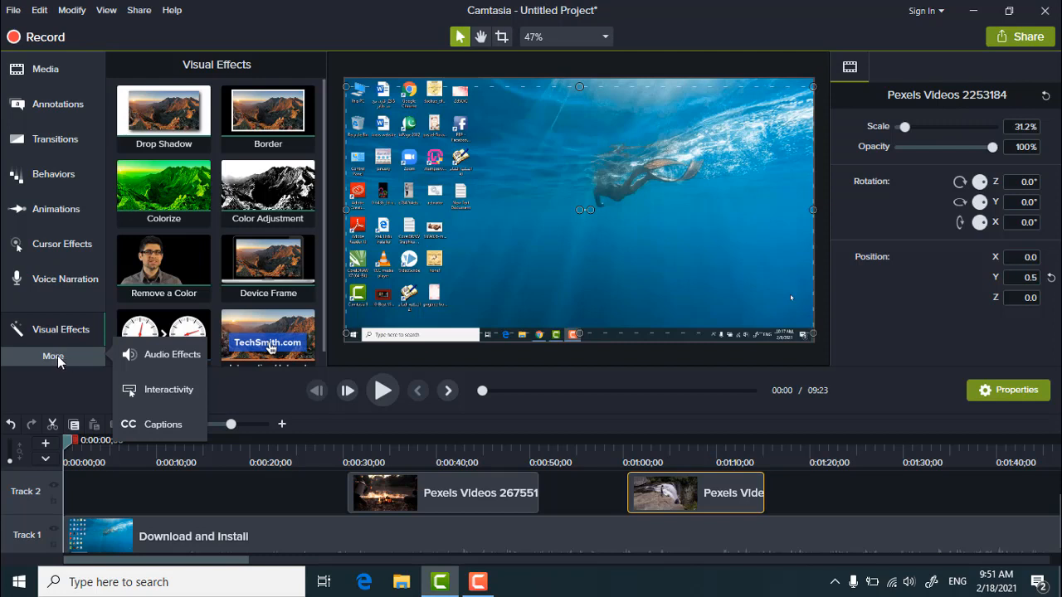
pyautogui.click(57, 355)
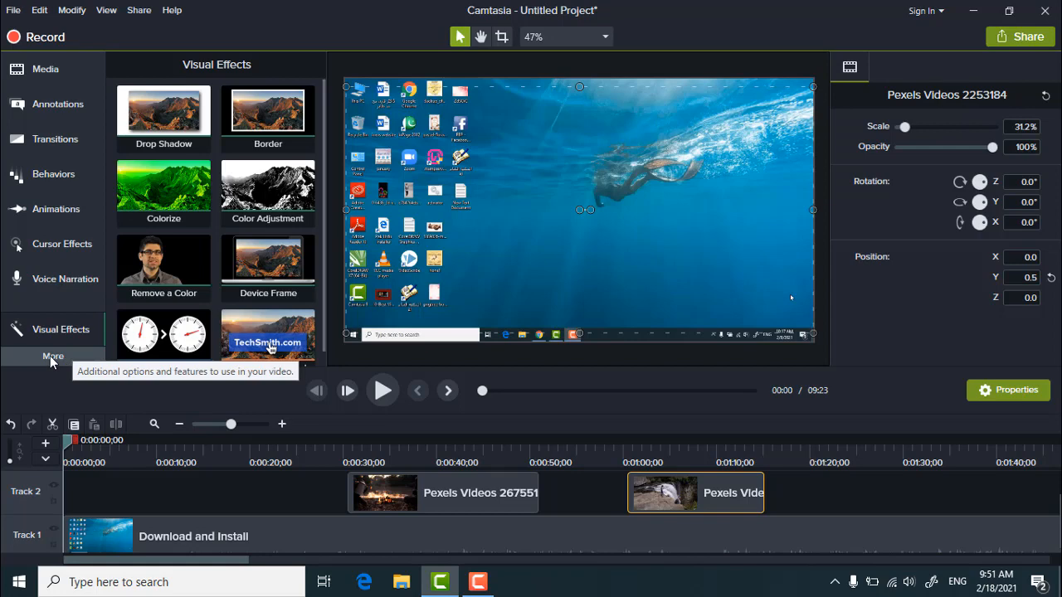
pyautogui.click(50, 356)
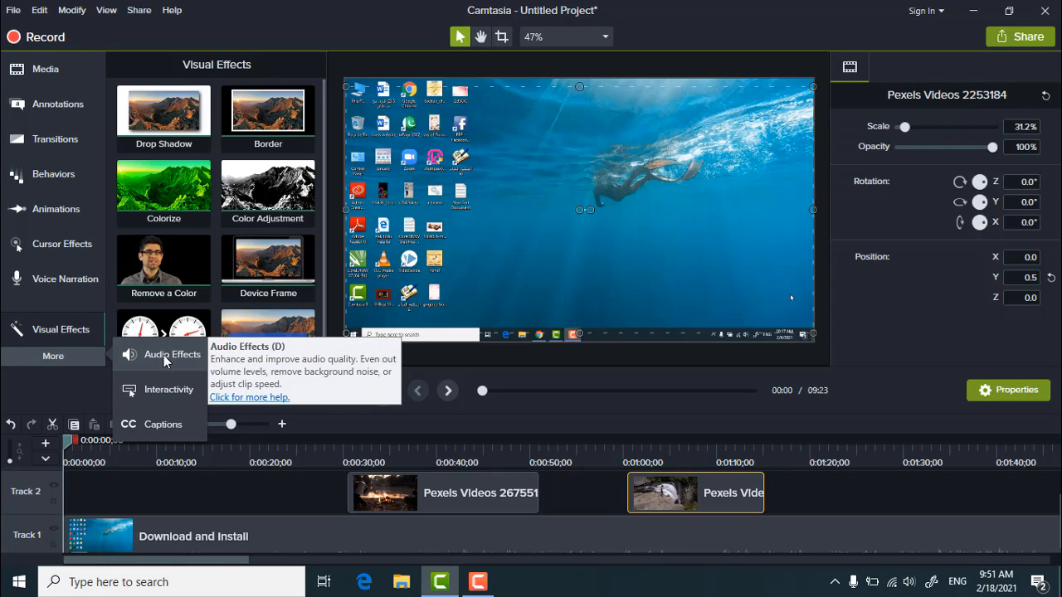
pyautogui.click(63, 331)
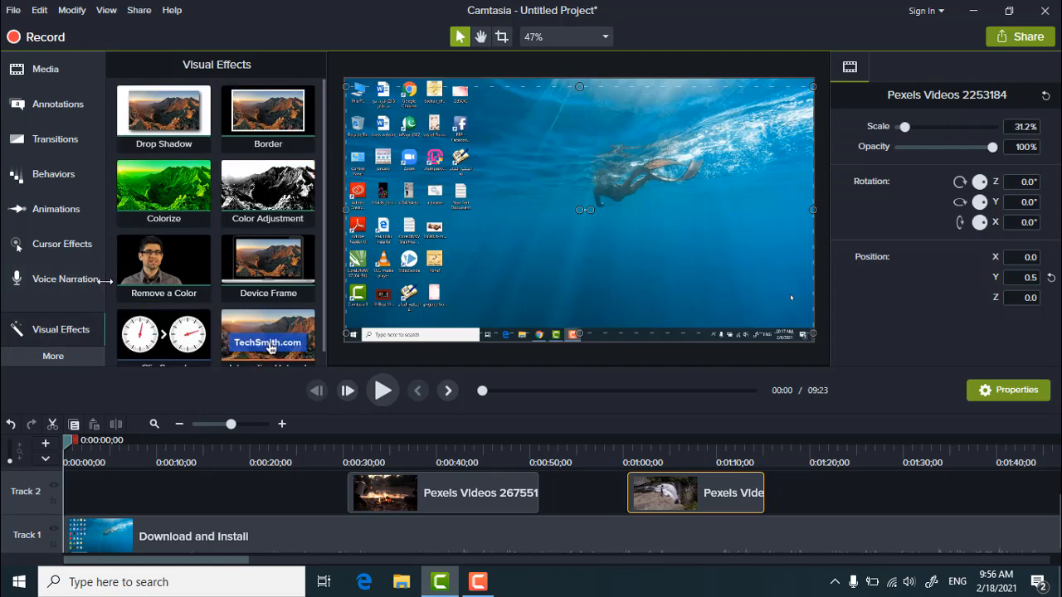
pyautogui.scroll(-1, 323, 304)
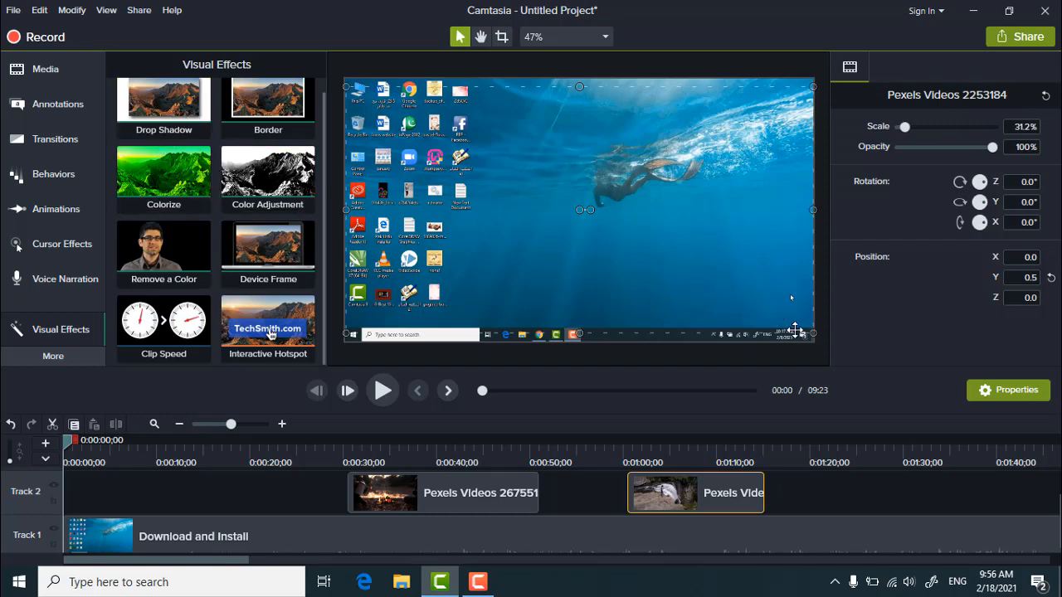
# Shrink the Download and Install clip on the canvas to about 78.4% scale, keeping its upper-left corner in place.
pyautogui.click(400, 531)
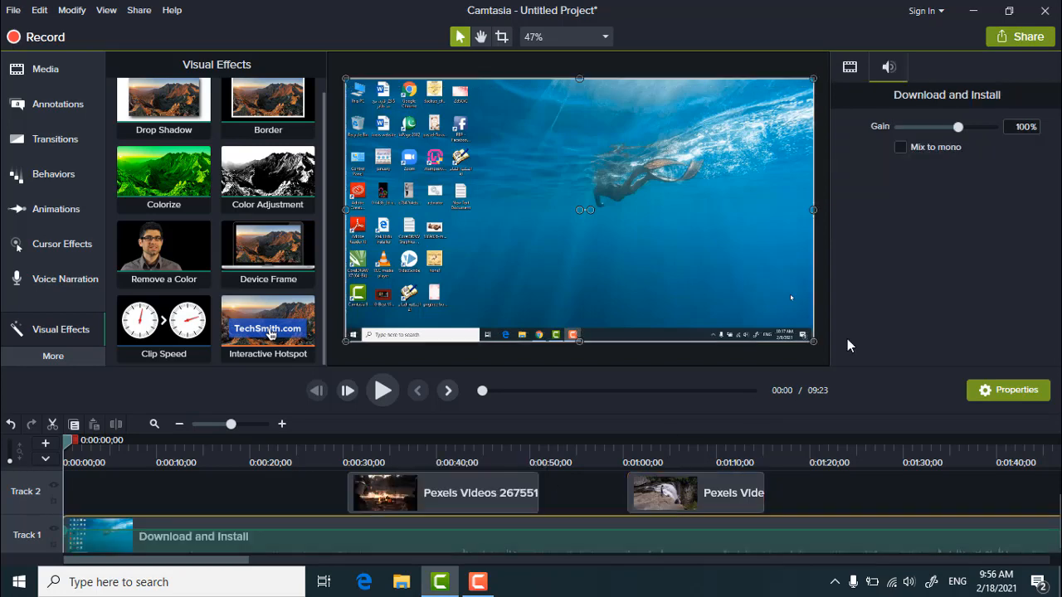
pyautogui.moveTo(814, 342); pyautogui.dragTo(713, 285)
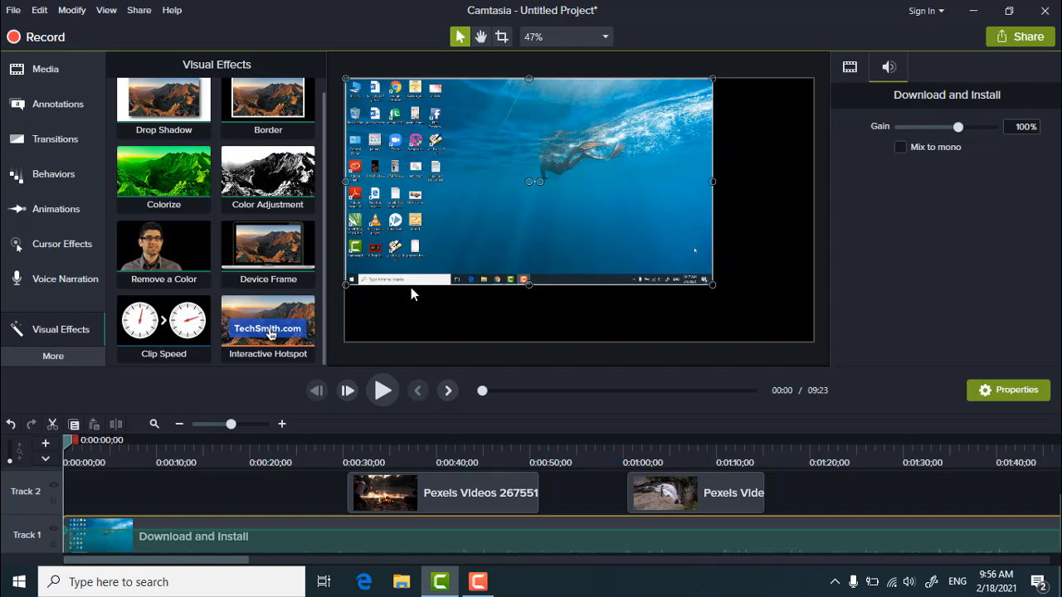
pyautogui.click(785, 298)
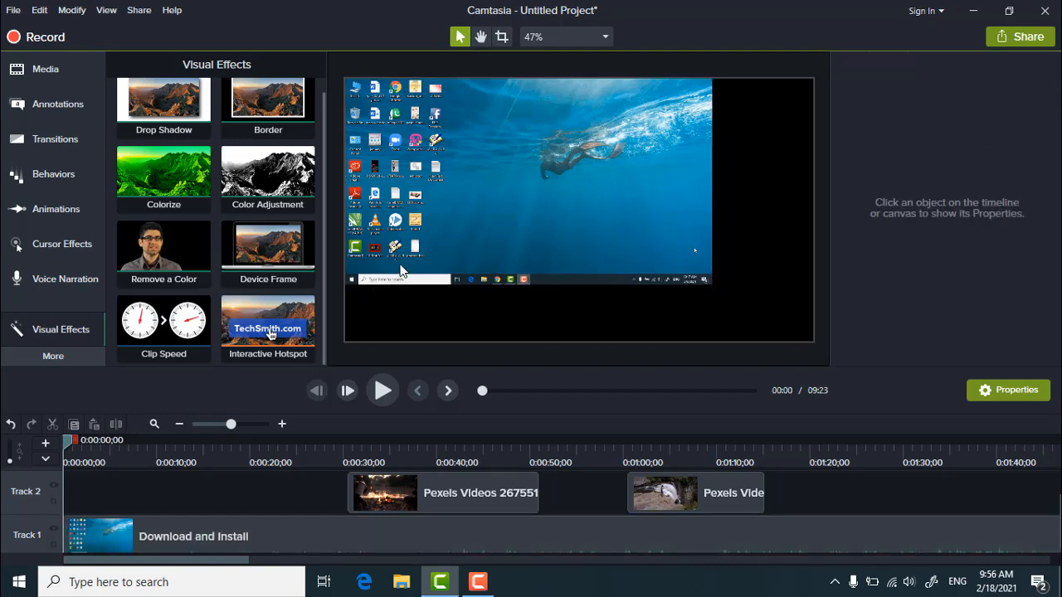
# Apply the Drop Shadow effect to the Download and Install clip on Track 1 and colour the shadow yellow.
pyautogui.moveTo(144, 101); pyautogui.dragTo(155, 537)
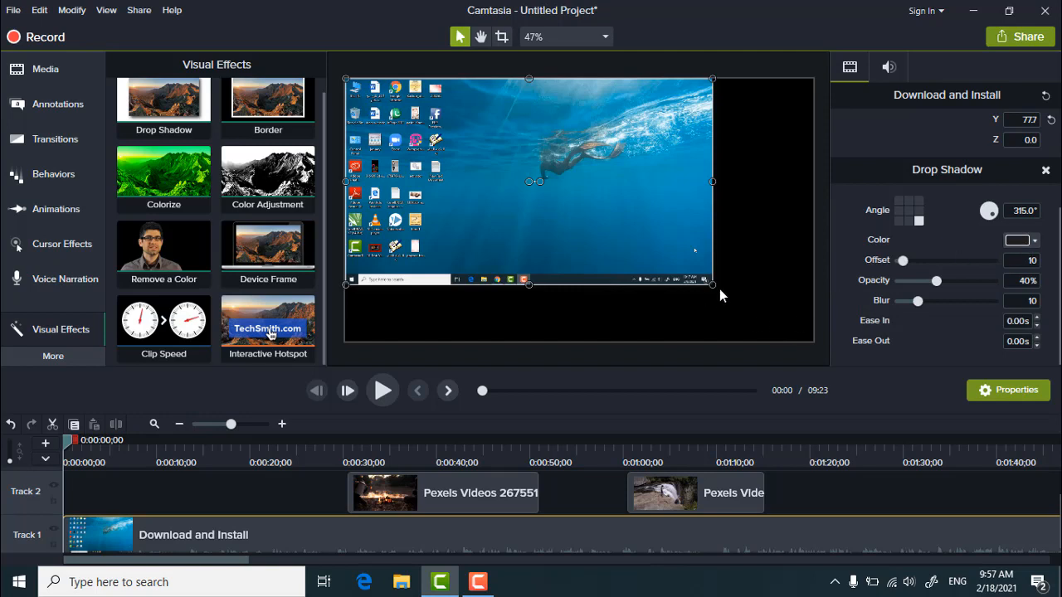
pyautogui.click(1035, 241)
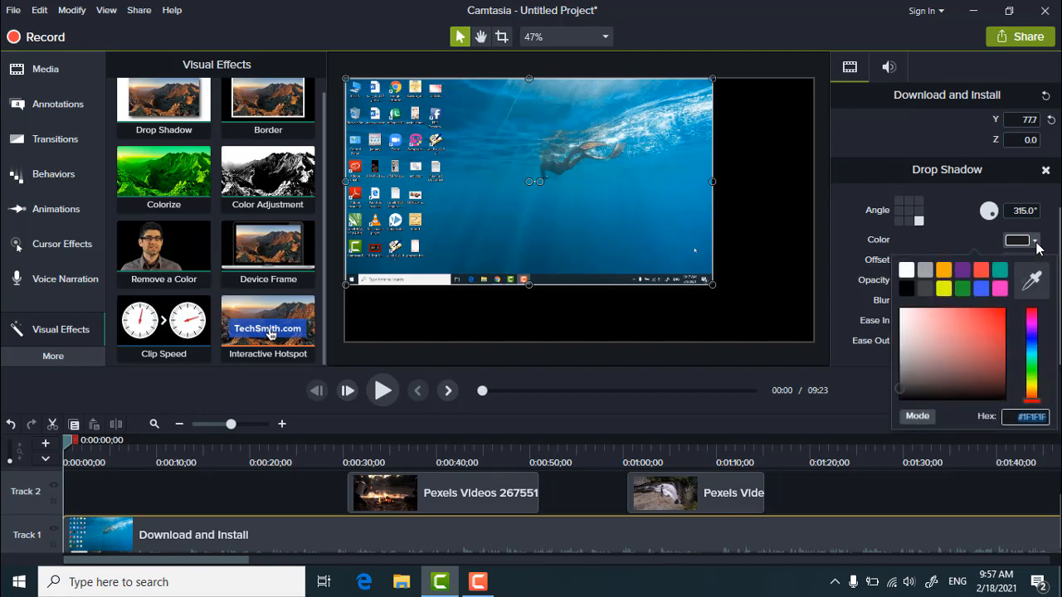
pyautogui.click(944, 288)
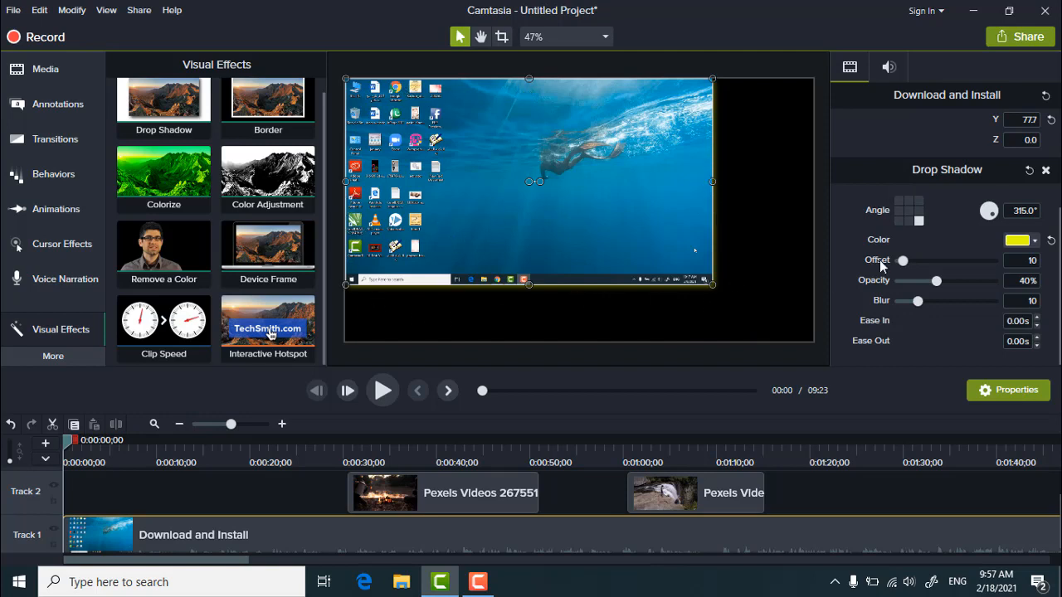
# Set the drop shadow's angle to 0°, offset to 50, opacity to 78% and blur to 0.
pyautogui.click(919, 210)
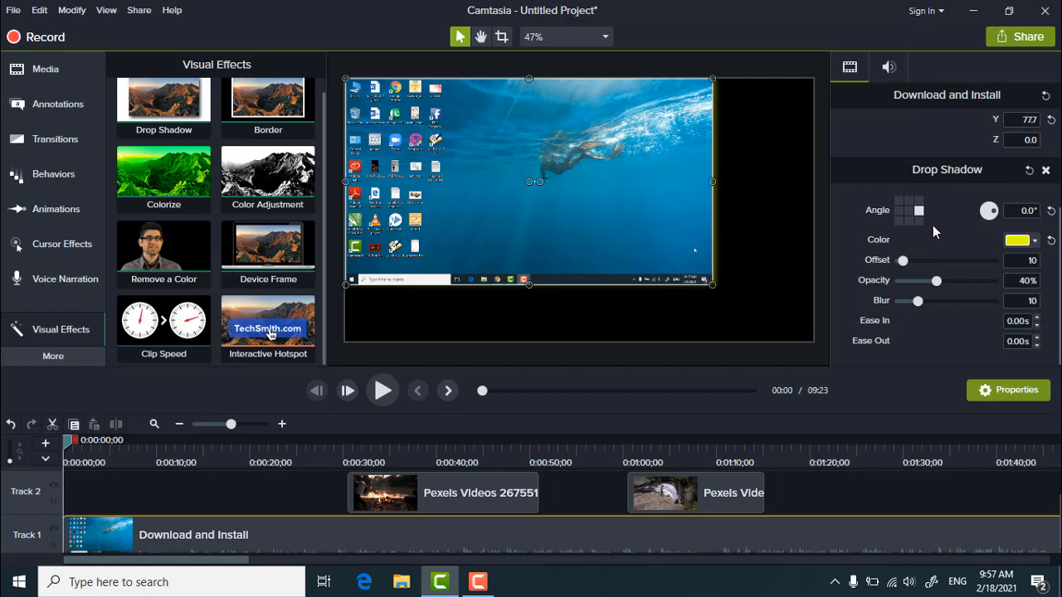
pyautogui.click(908, 221)
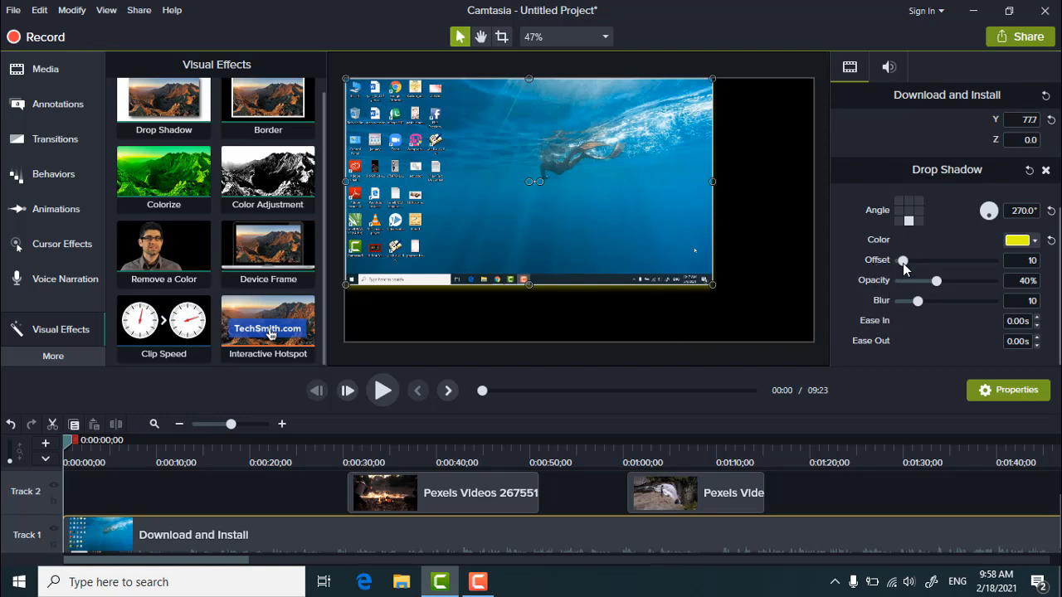
pyautogui.moveTo(903, 263)
pyautogui.mouseDown()
pyautogui.moveTo(946, 265)
pyautogui.moveTo(910, 246)
pyautogui.moveTo(931, 265)
pyautogui.moveTo(958, 266)
pyautogui.moveTo(908, 265)
pyautogui.moveTo(919, 266)
pyautogui.mouseUp()
pyautogui.click(918, 221)
pyautogui.click(918, 210)
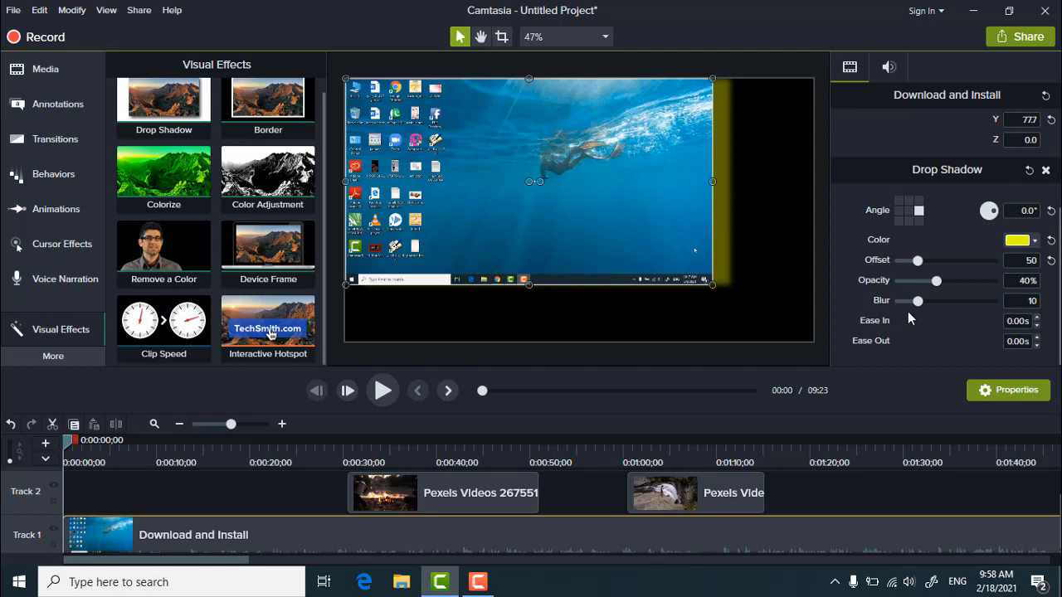
pyautogui.moveTo(940, 280); pyautogui.dragTo(971, 281)
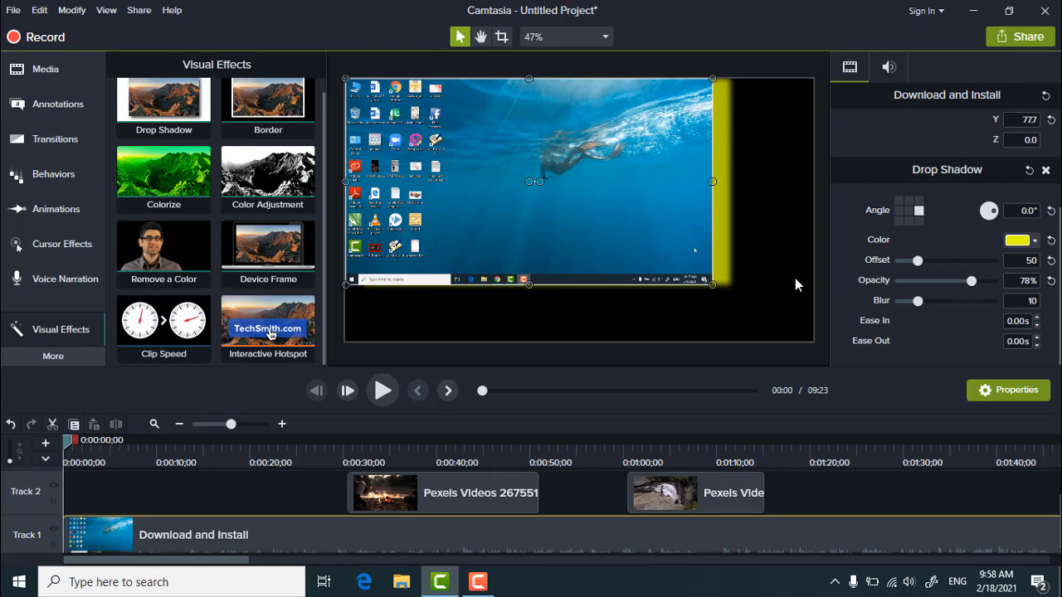
pyautogui.moveTo(917, 301); pyautogui.dragTo(880, 309)
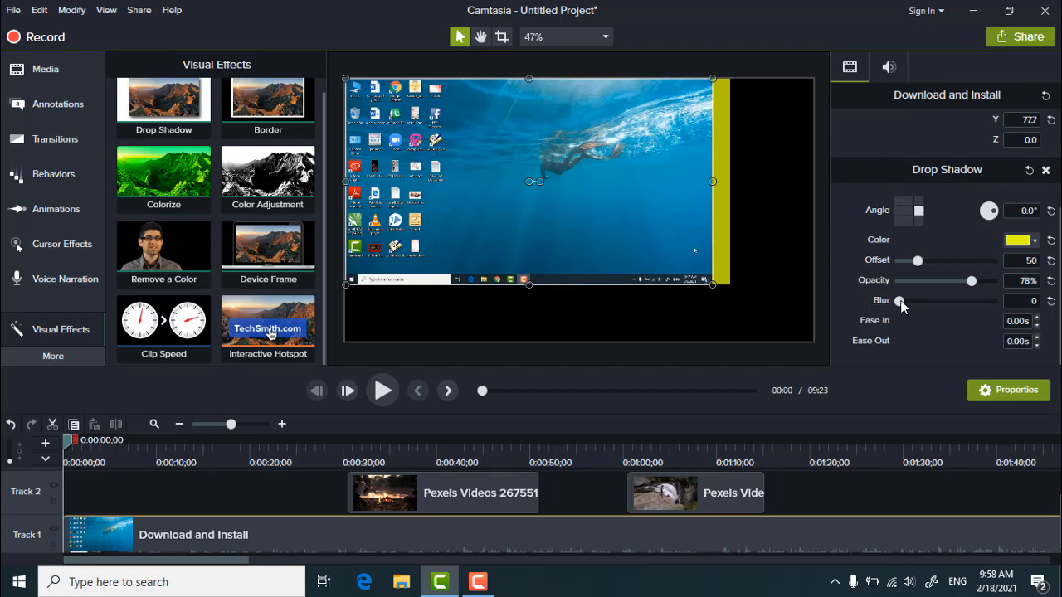
pyautogui.moveTo(900, 301); pyautogui.dragTo(858, 309)
# Reset the Drop Shadow settings and remove the effect from the Download and Install clip.
pyautogui.click(1028, 170)
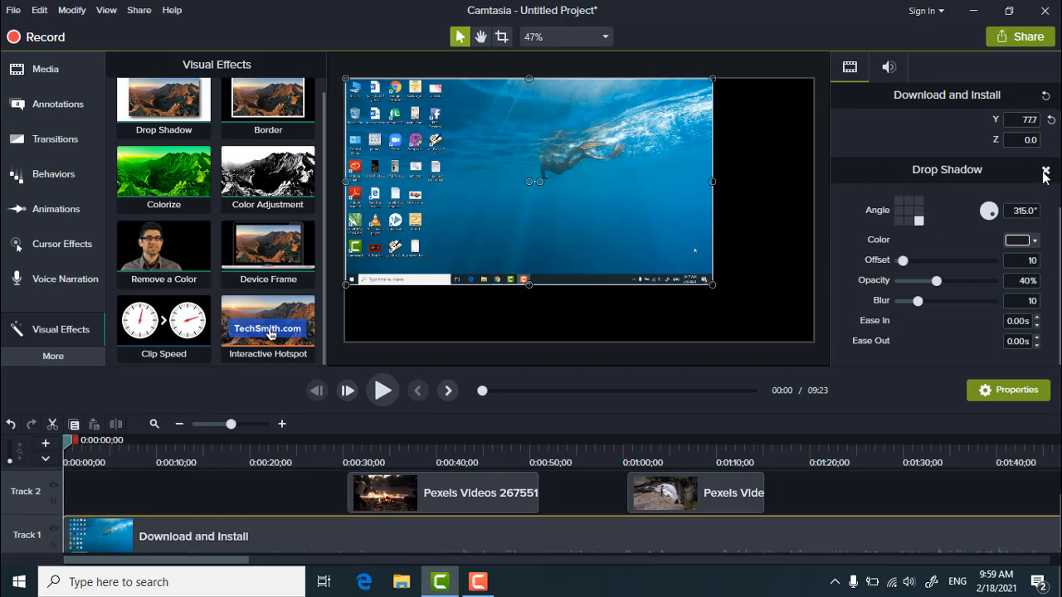
pyautogui.click(1046, 172)
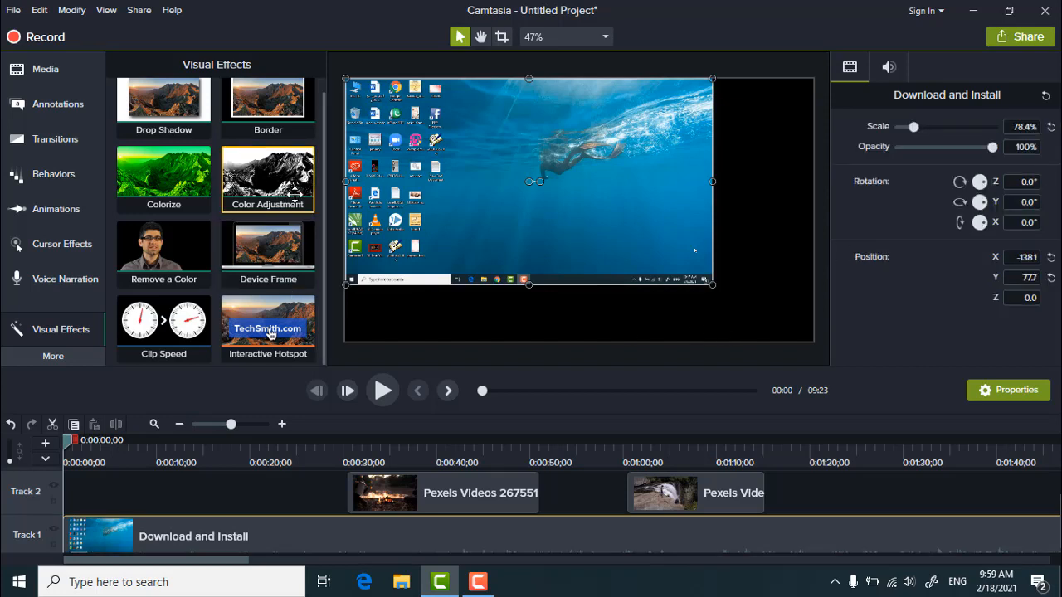
# Apply the Border effect to the Download and Install clip in yellow with a thickness of 10.
pyautogui.moveTo(278, 106); pyautogui.dragTo(478, 537)
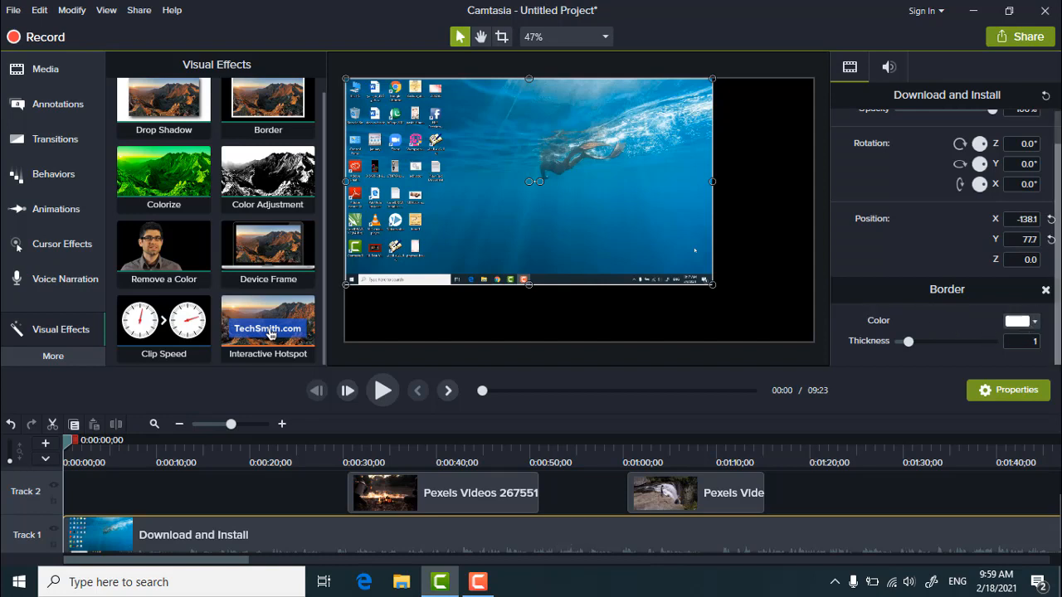
pyautogui.click(1035, 322)
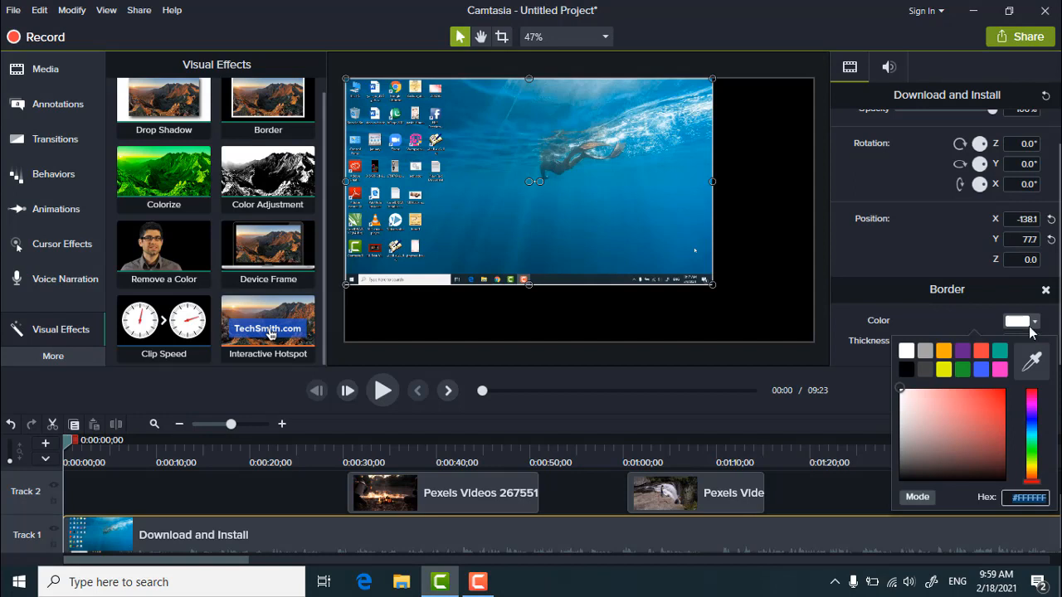
pyautogui.click(944, 371)
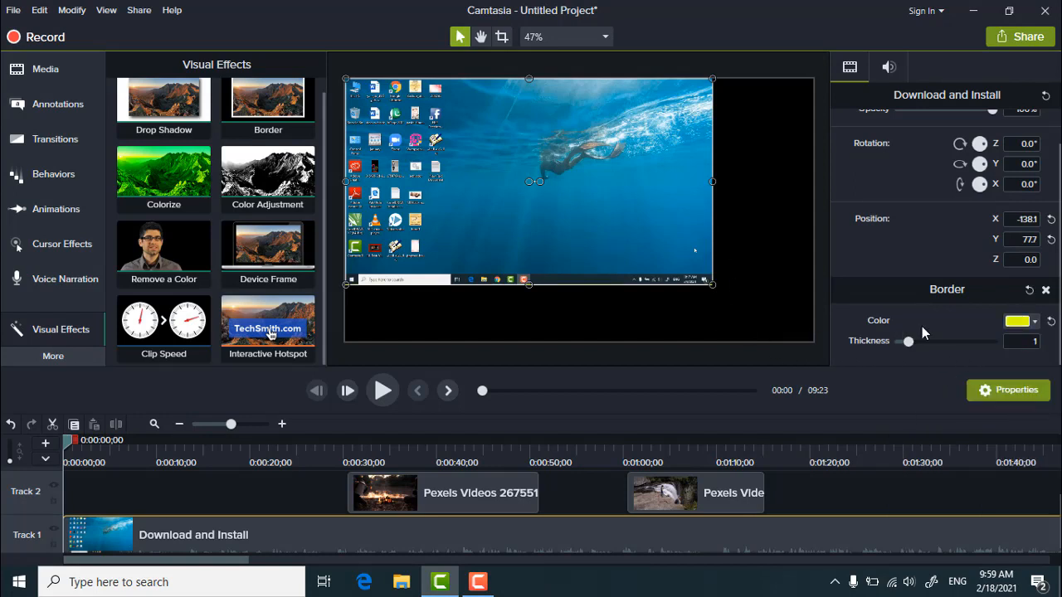
pyautogui.moveTo(911, 340); pyautogui.dragTo(997, 342)
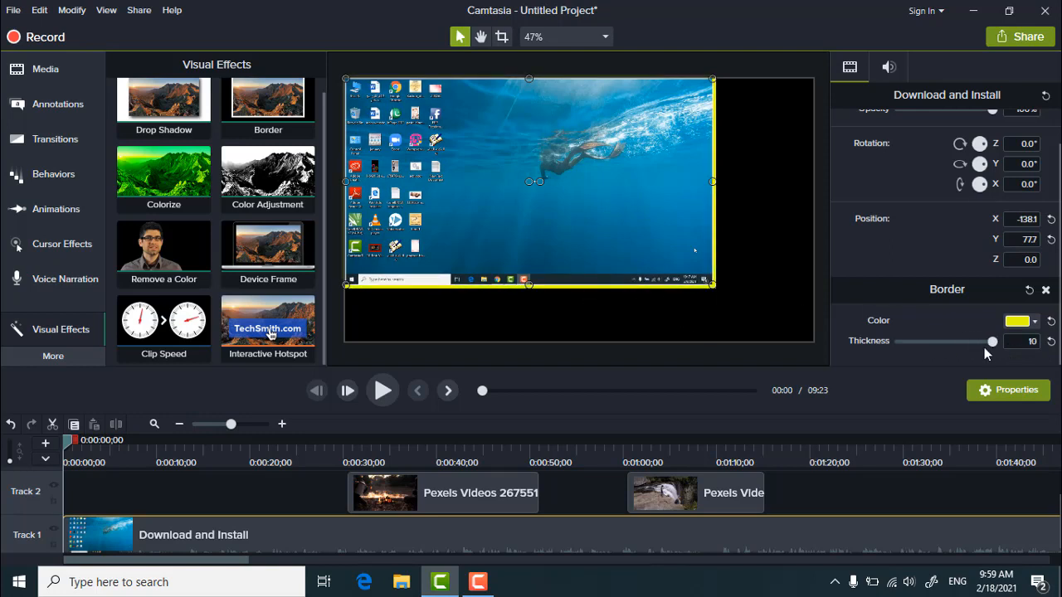
# Reset and remove the clip's Border effect, and enlarge the clip back to 100% scale to fill the canvas.
pyautogui.click(1030, 291)
pyautogui.click(1045, 290)
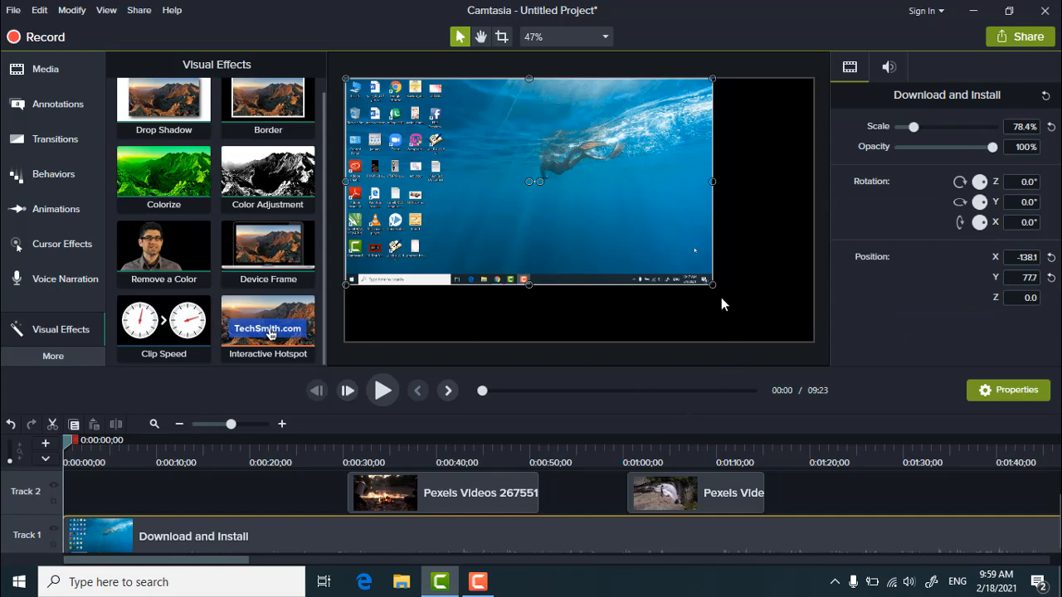
pyautogui.moveTo(711, 286); pyautogui.dragTo(797, 342)
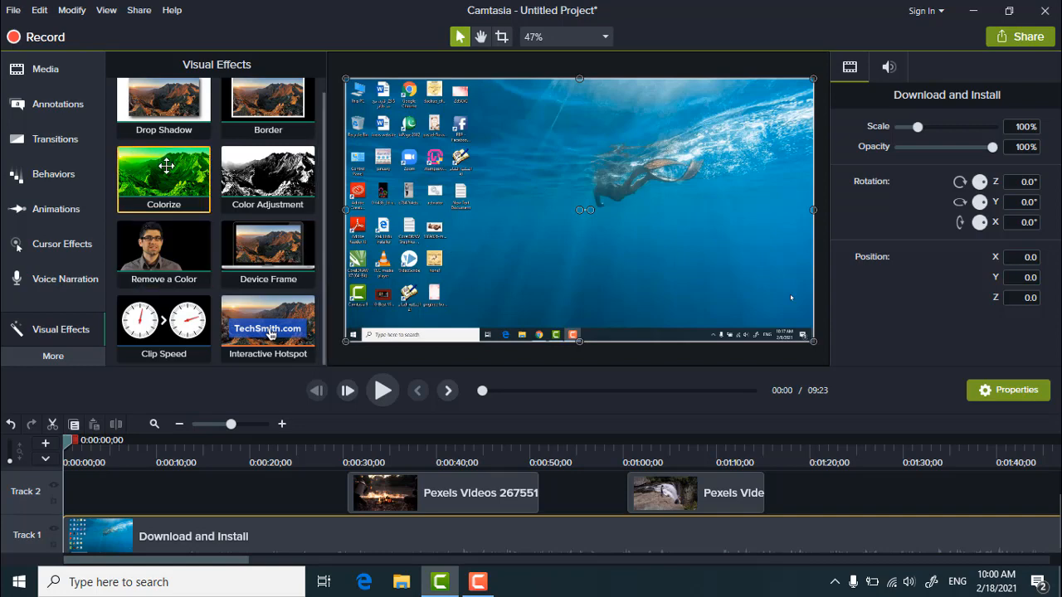
# Apply the Colorize effect to the Download and Install clip and try purple, yellow, pink, gray and white as its color.
pyautogui.moveTo(149, 161); pyautogui.dragTo(190, 540)
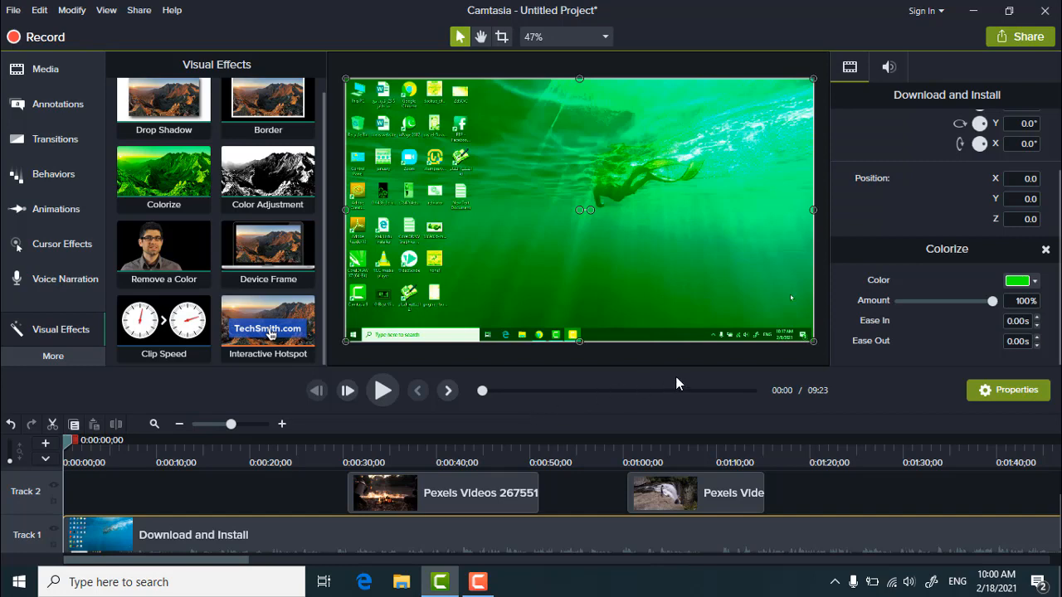
pyautogui.click(1019, 282)
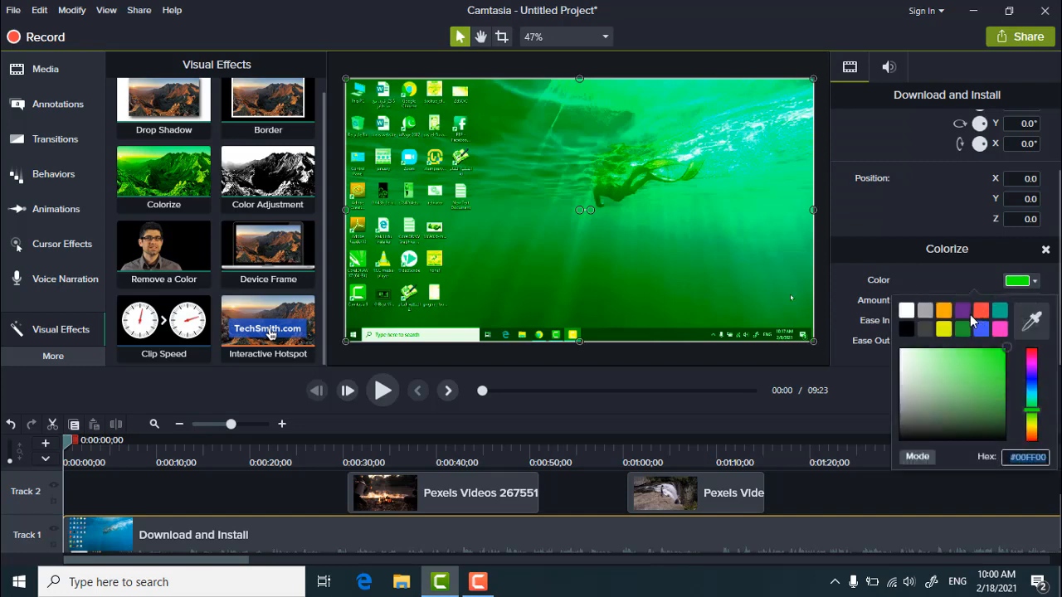
pyautogui.click(967, 312)
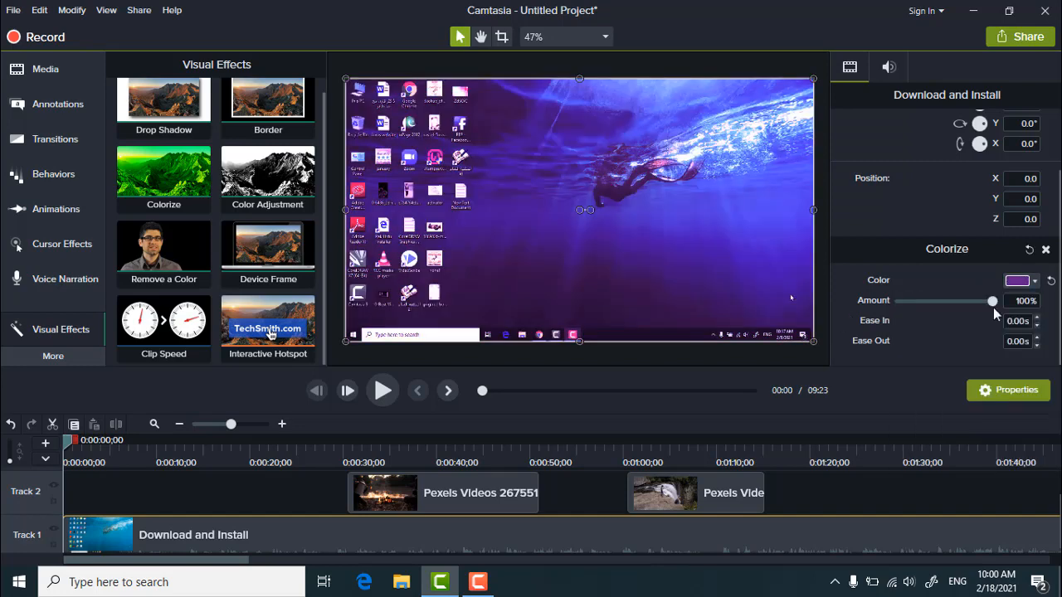
pyautogui.click(1034, 282)
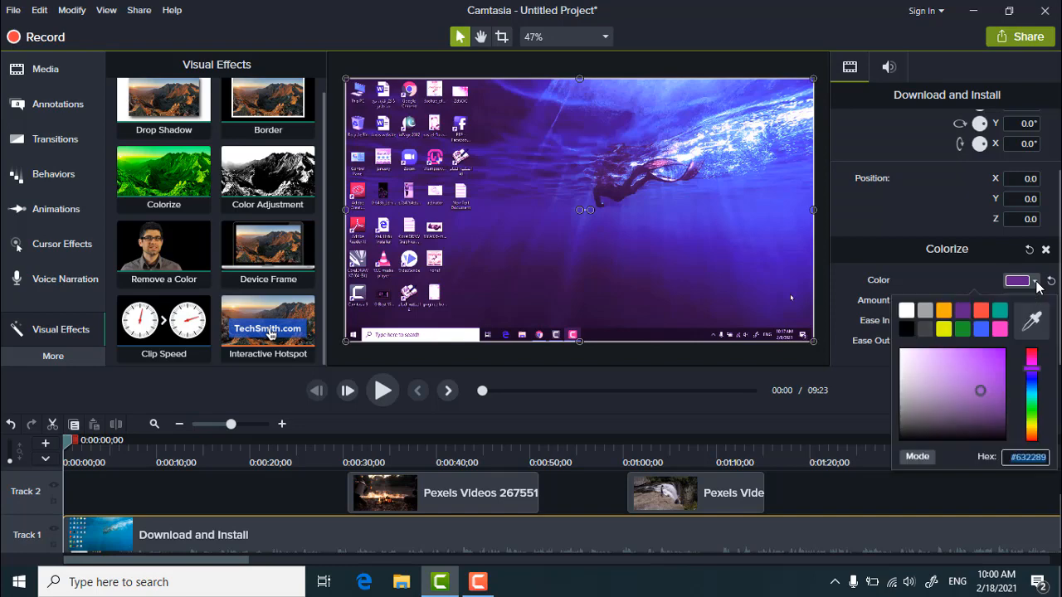
pyautogui.click(942, 331)
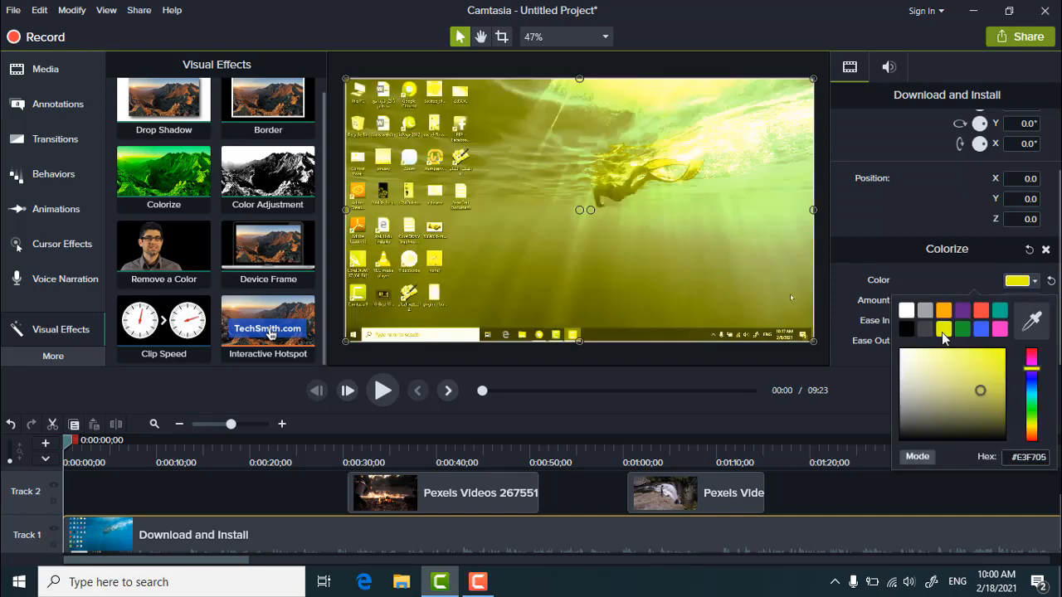
pyautogui.click(1033, 282)
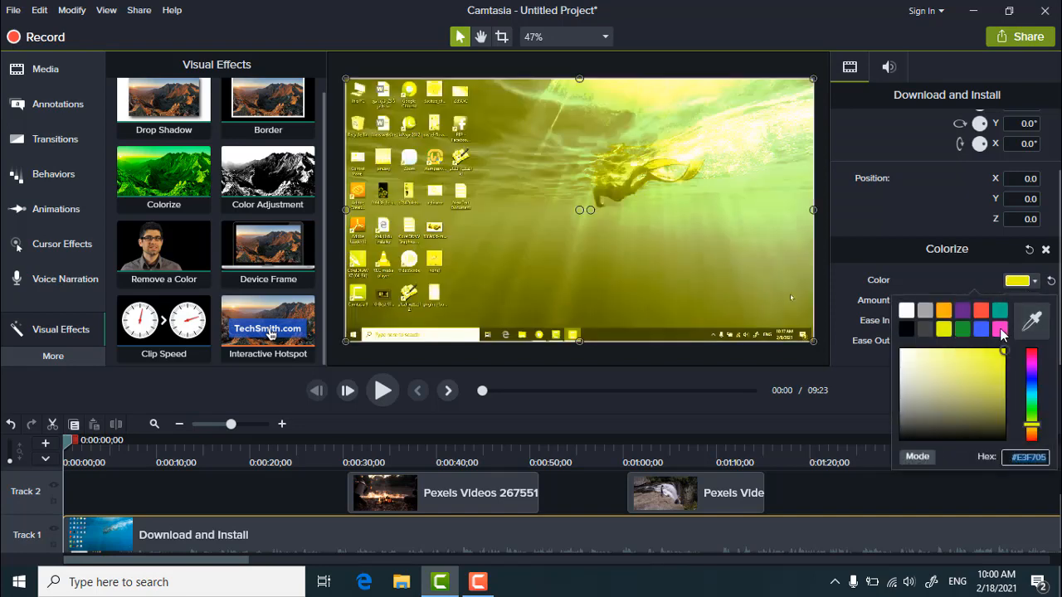
pyautogui.click(1000, 328)
pyautogui.click(1033, 282)
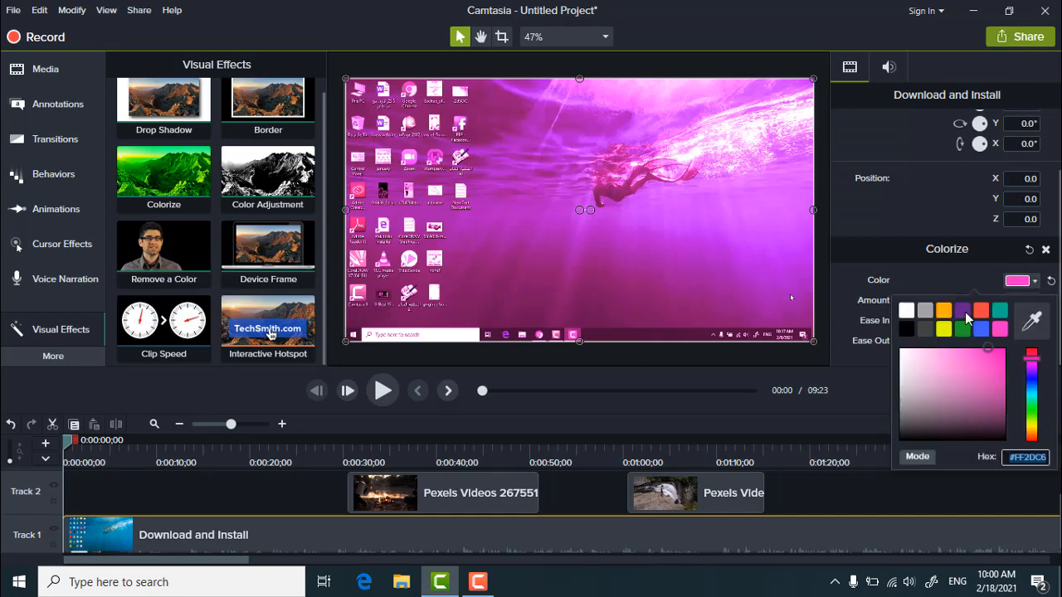
pyautogui.click(923, 312)
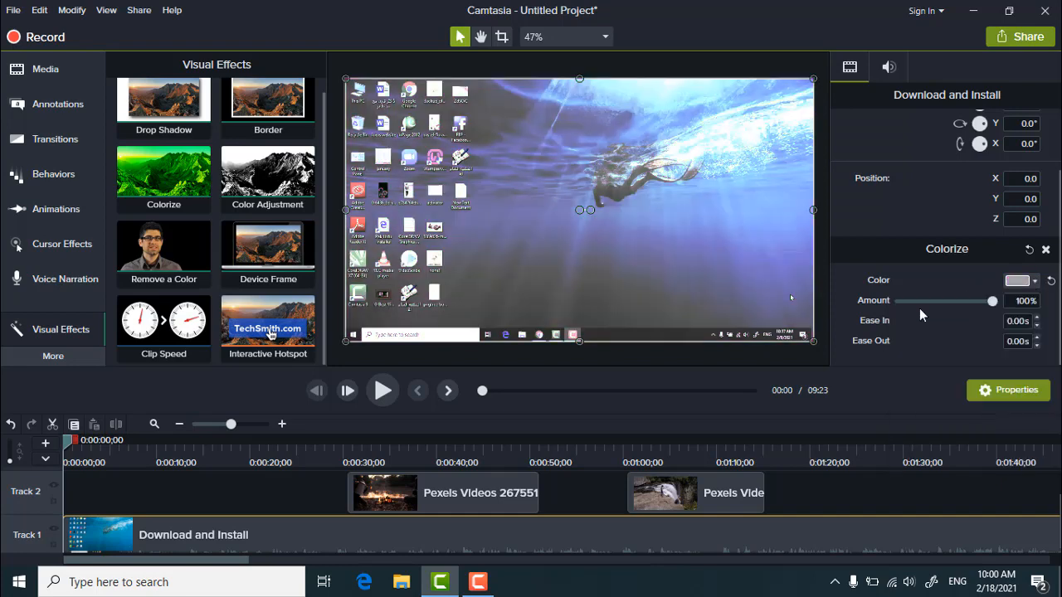
pyautogui.click(1027, 283)
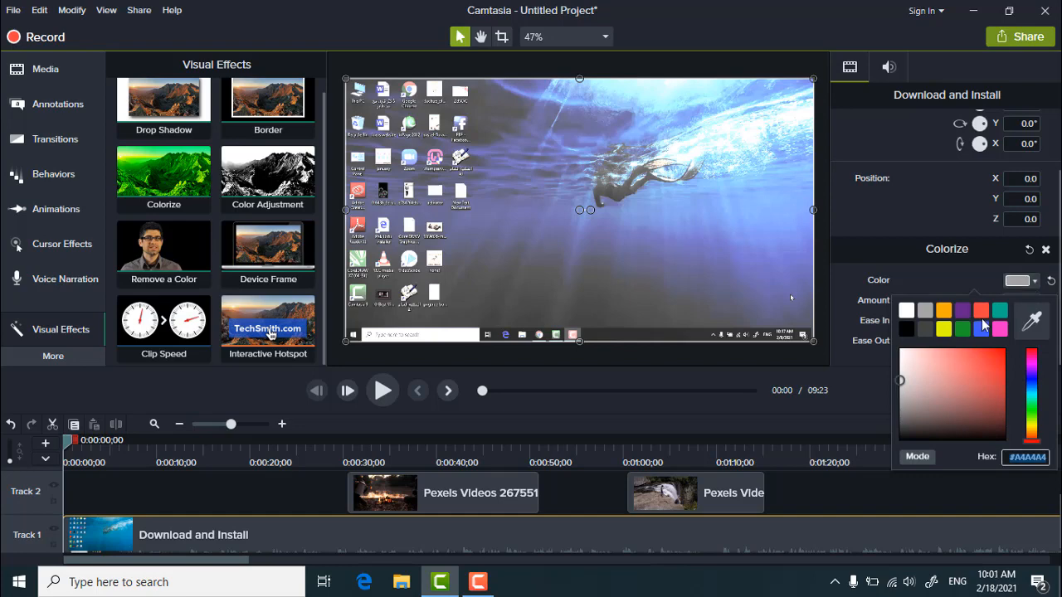
pyautogui.click(906, 312)
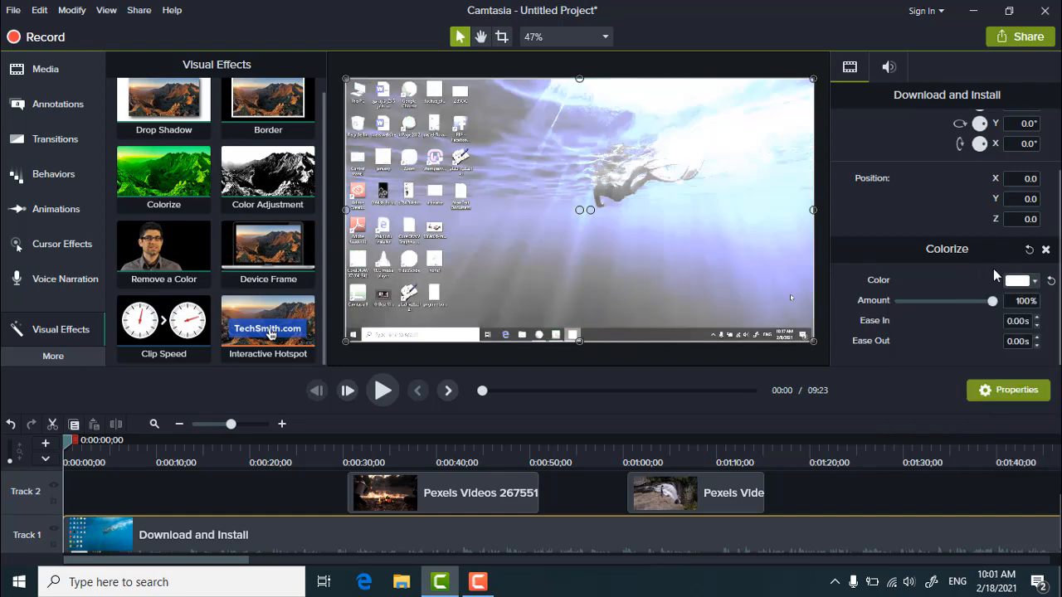
# Try custom blue shades for the Colorize color, including #04042F and #7373C0, ending on a pale blue-violet.
pyautogui.click(1022, 281)
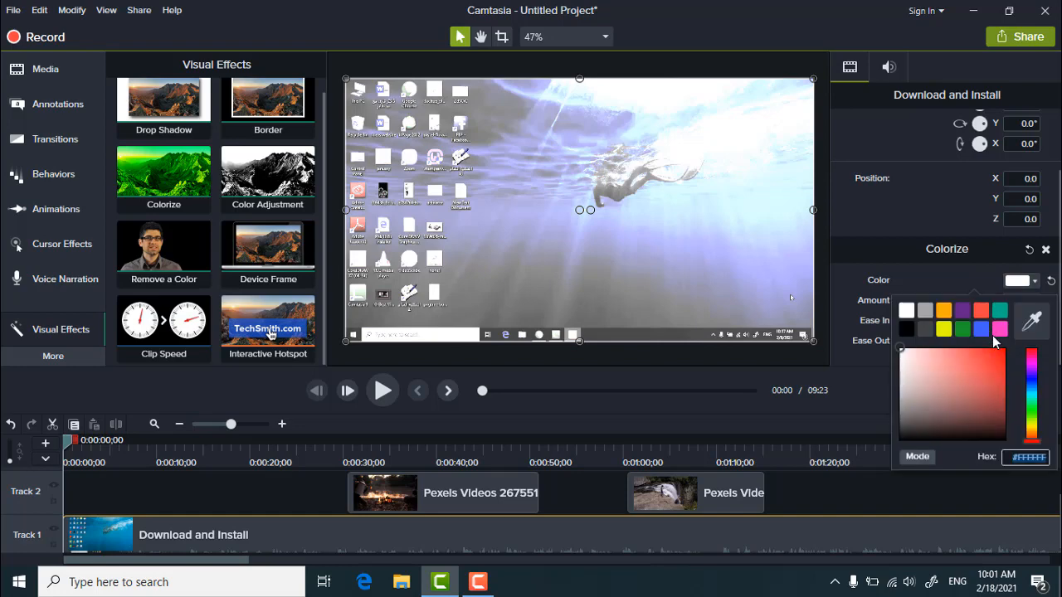
pyautogui.click(1030, 411)
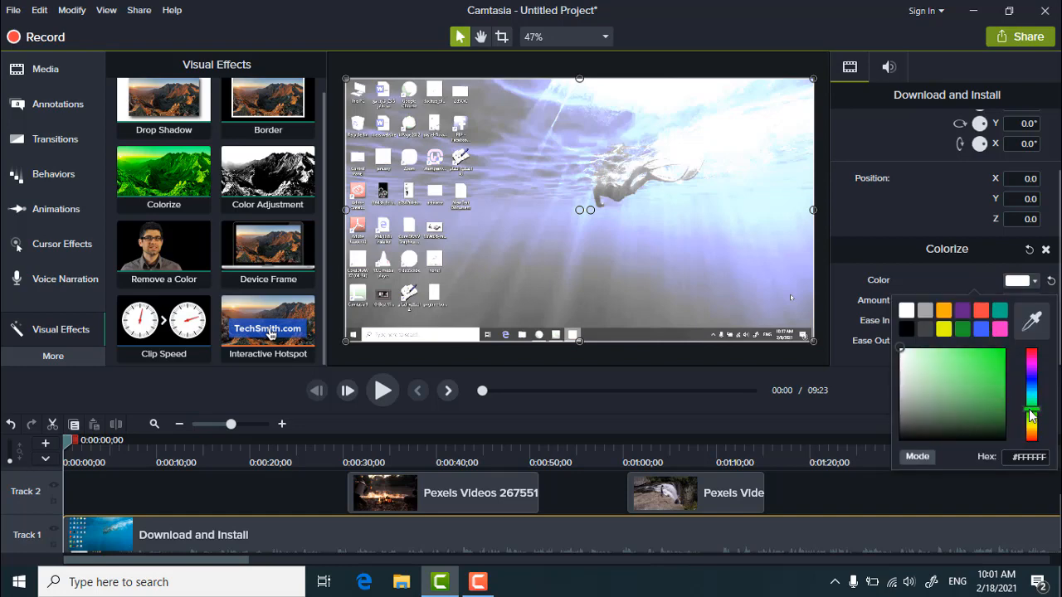
pyautogui.click(1032, 380)
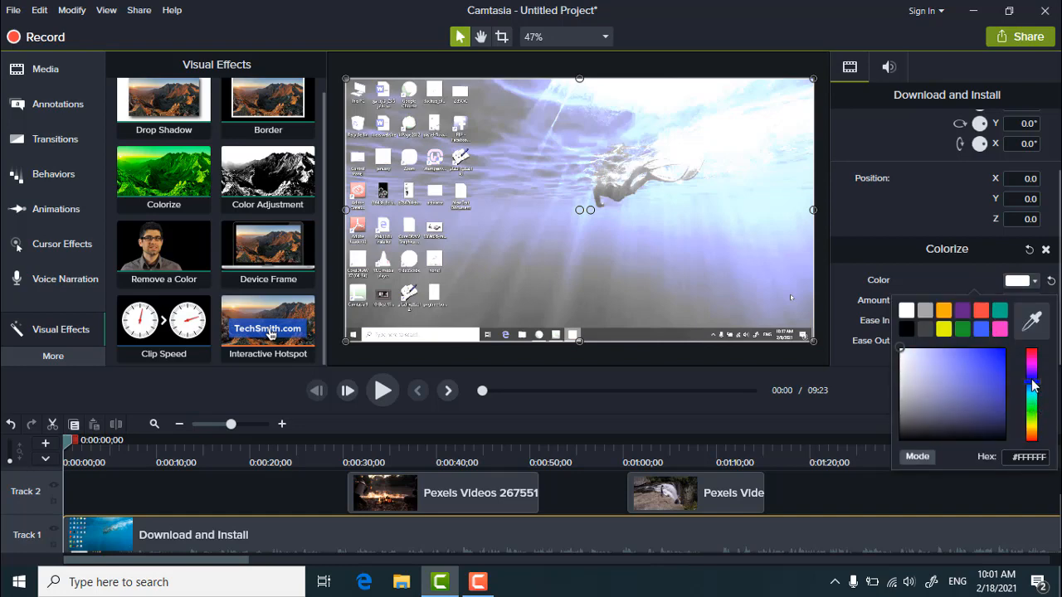
pyautogui.click(996, 425)
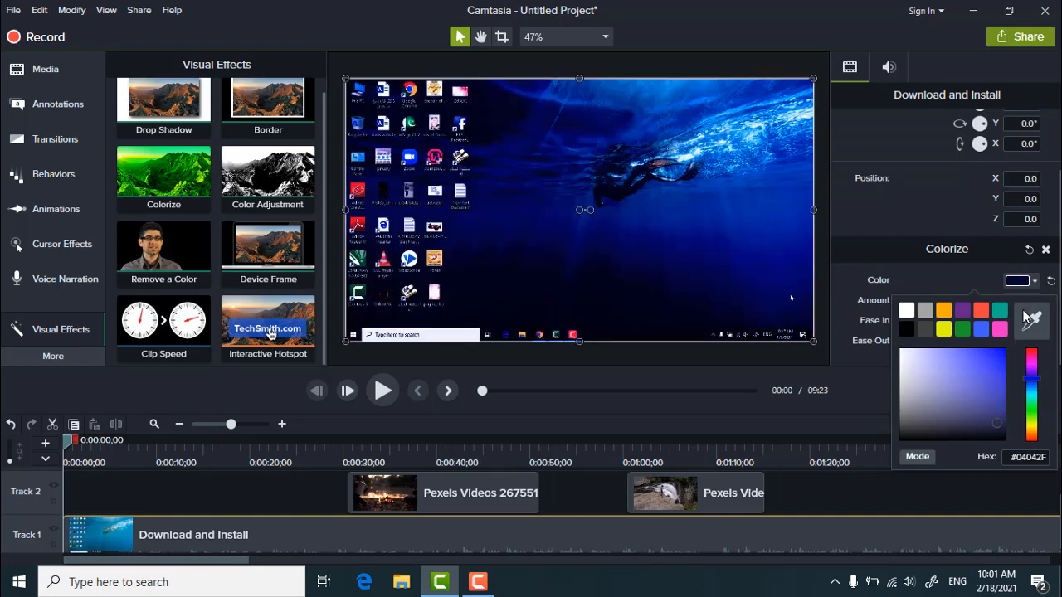
pyautogui.click(969, 396)
pyautogui.click(942, 373)
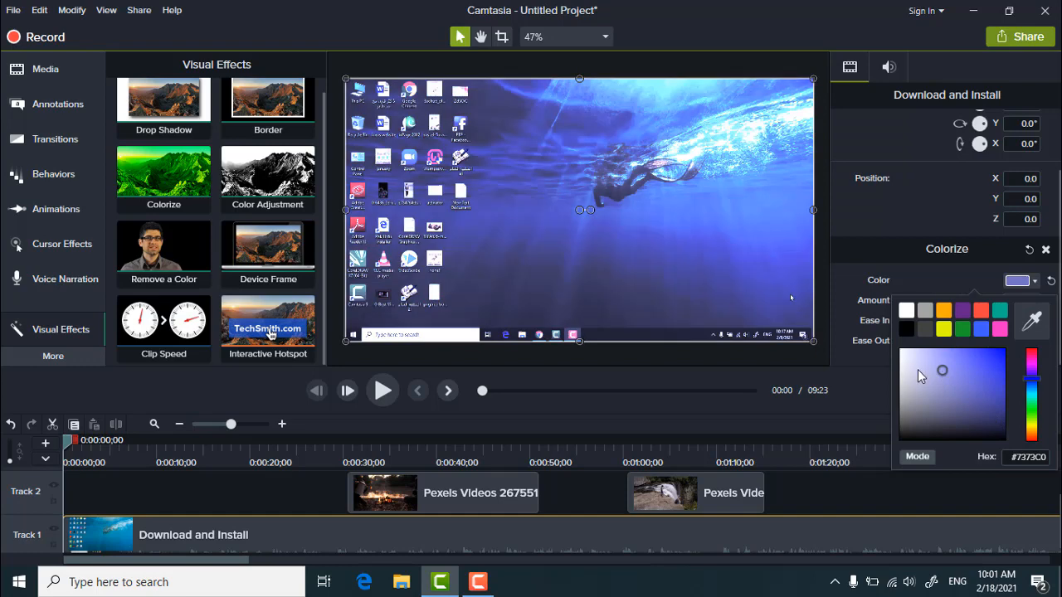
pyautogui.click(918, 368)
pyautogui.click(855, 356)
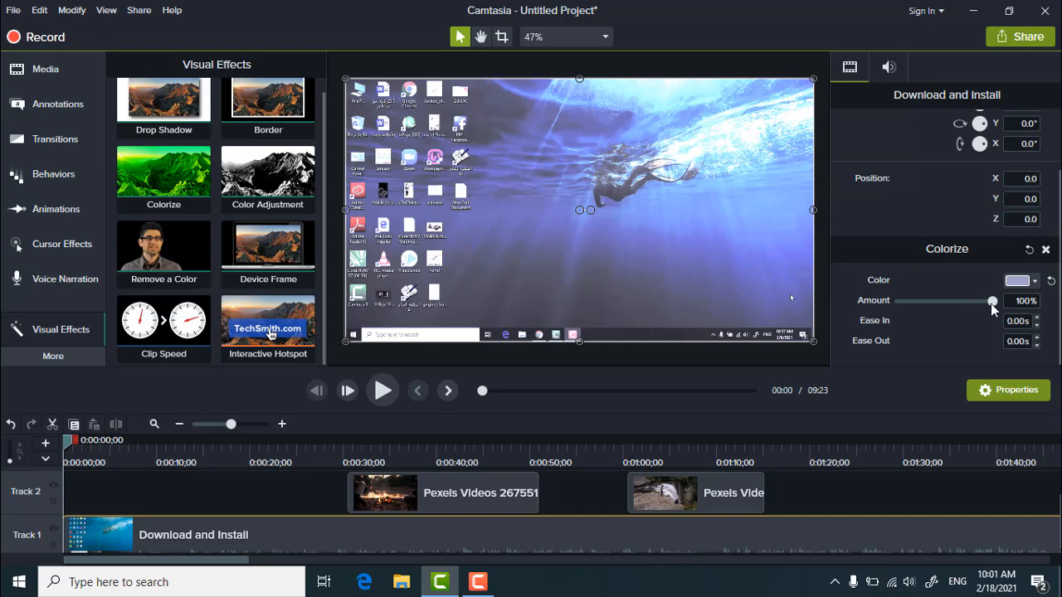
# Lower the Colorize amount to 13%, reset the effect's settings and remove it from the Download and Install clip.
pyautogui.moveTo(990, 303); pyautogui.dragTo(909, 307)
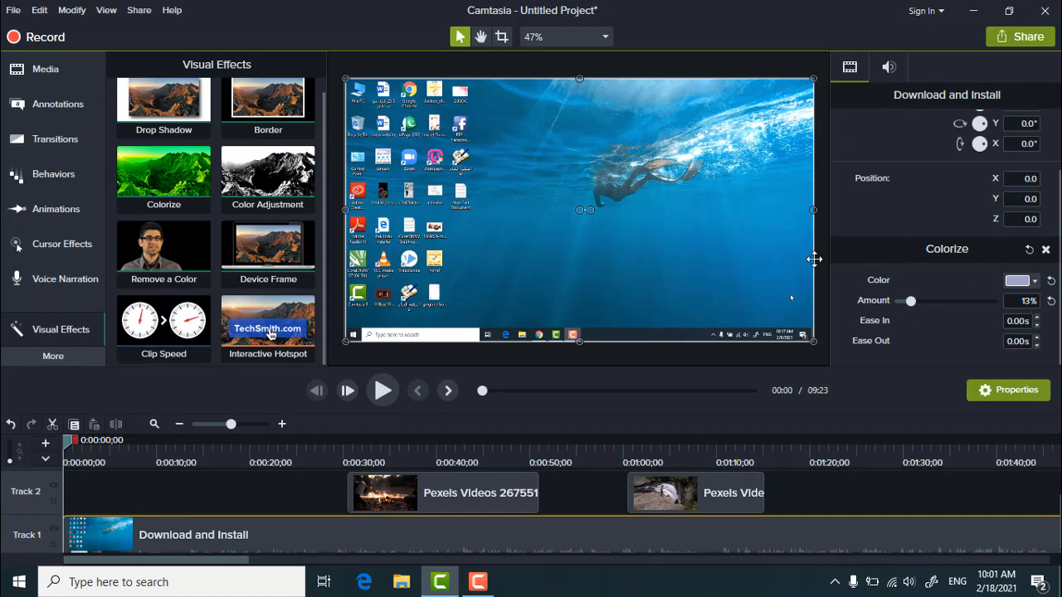
pyautogui.click(1028, 251)
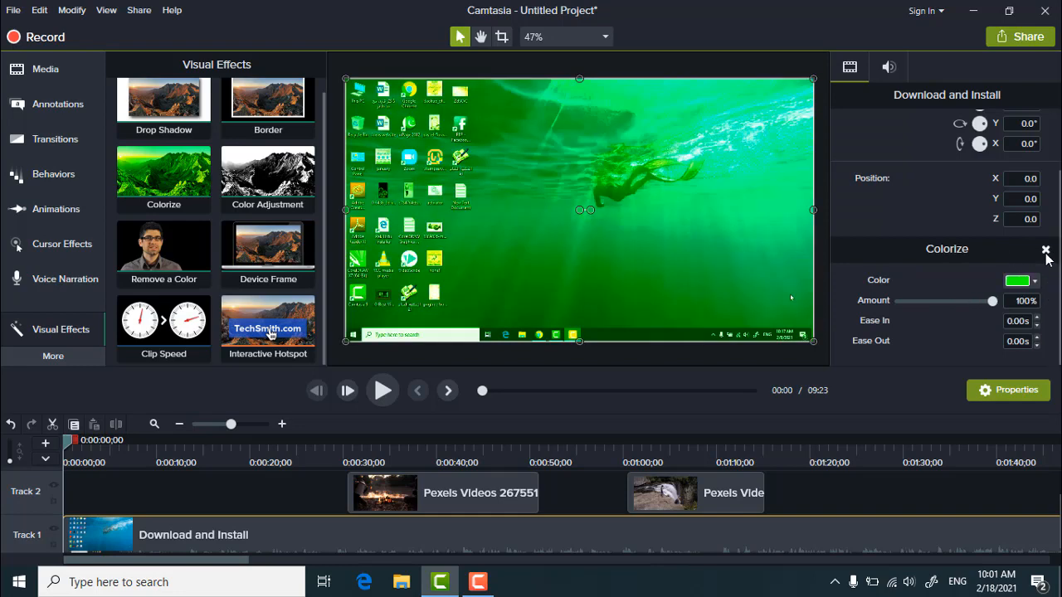
pyautogui.click(1027, 282)
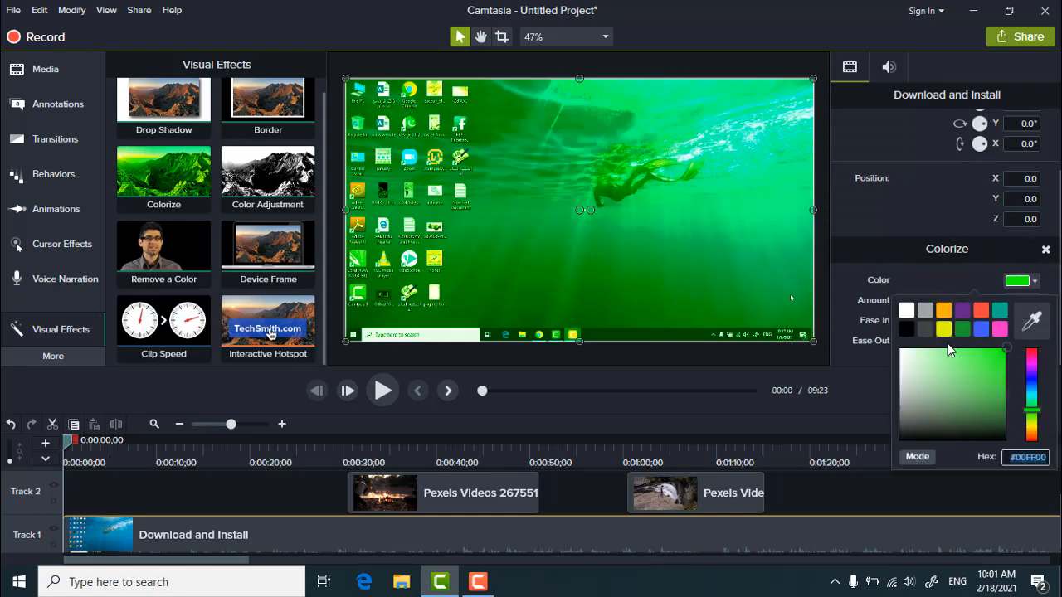
pyautogui.click(1045, 248)
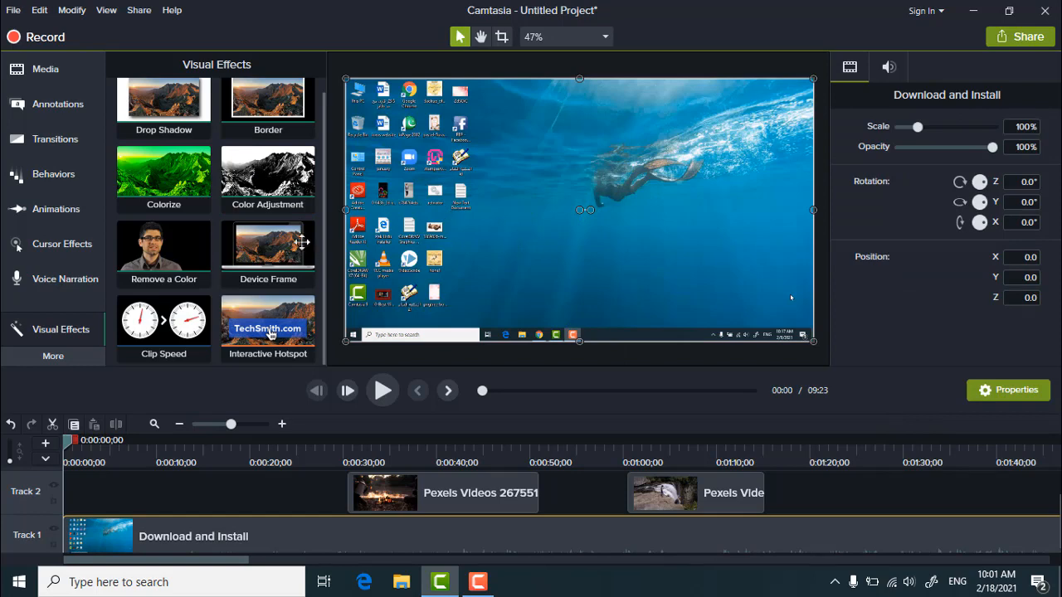
# Apply the Color Adjustment effect to the Download and Install clip with brightness 6, contrast 213 and saturation -33.
pyautogui.moveTo(286, 211); pyautogui.dragTo(266, 540)
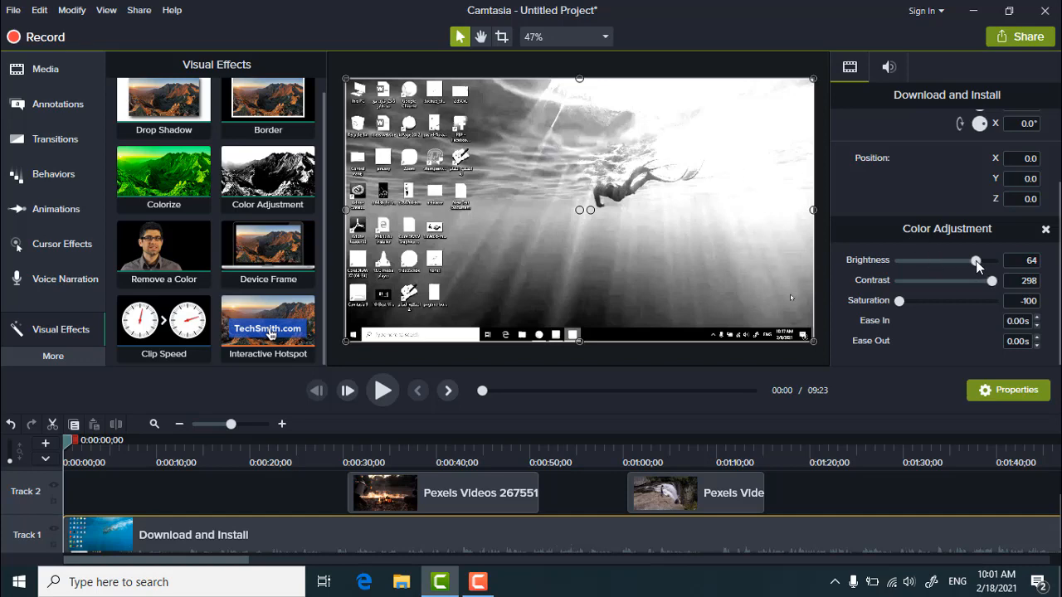
pyautogui.moveTo(975, 260)
pyautogui.mouseDown()
pyautogui.moveTo(933, 261)
pyautogui.moveTo(975, 260)
pyautogui.moveTo(973, 282)
pyautogui.moveTo(908, 286)
pyautogui.moveTo(995, 285)
pyautogui.moveTo(903, 284)
pyautogui.moveTo(980, 278)
pyautogui.mouseUp()
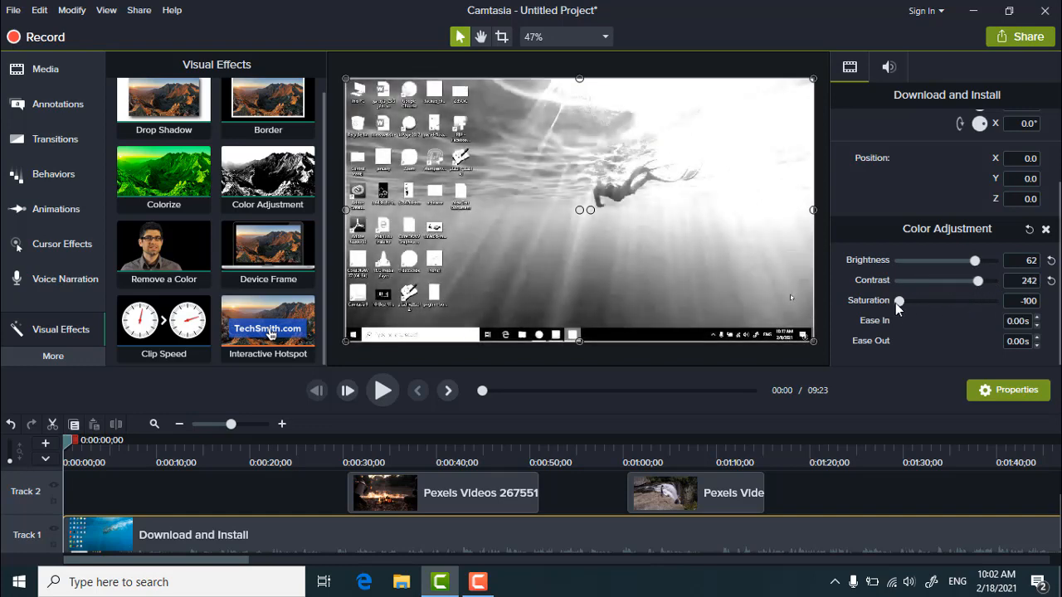
pyautogui.moveTo(897, 304); pyautogui.dragTo(930, 302)
pyautogui.moveTo(974, 264)
pyautogui.mouseDown()
pyautogui.moveTo(933, 261)
pyautogui.moveTo(973, 283)
pyautogui.mouseUp()
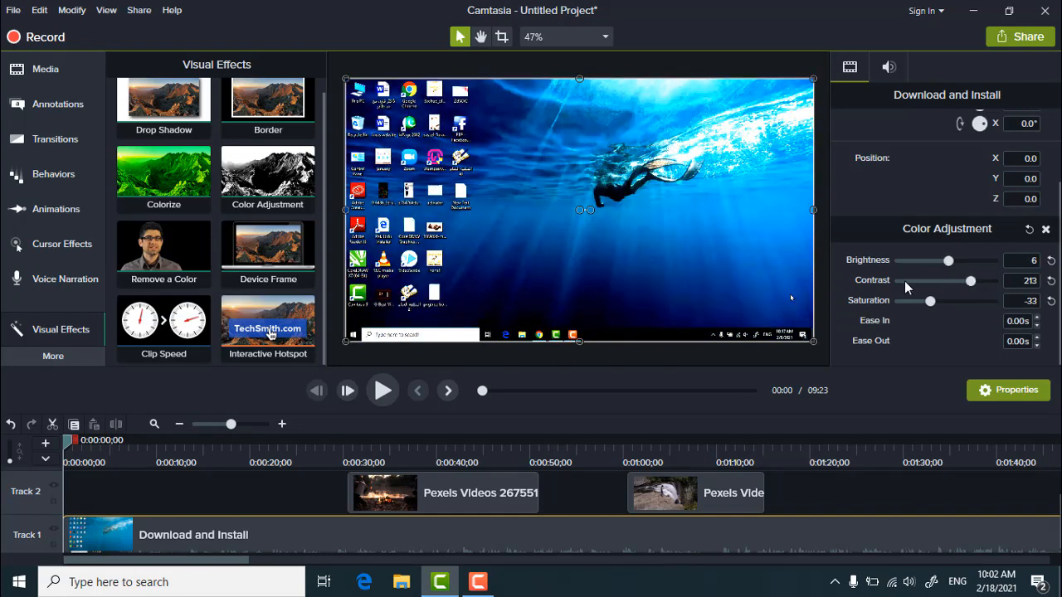
# Lower the Color Adjustment contrast to -31, reset the effect and remove it from the Download and Install clip.
pyautogui.click(975, 282)
pyautogui.moveTo(936, 286); pyautogui.dragTo(910, 288)
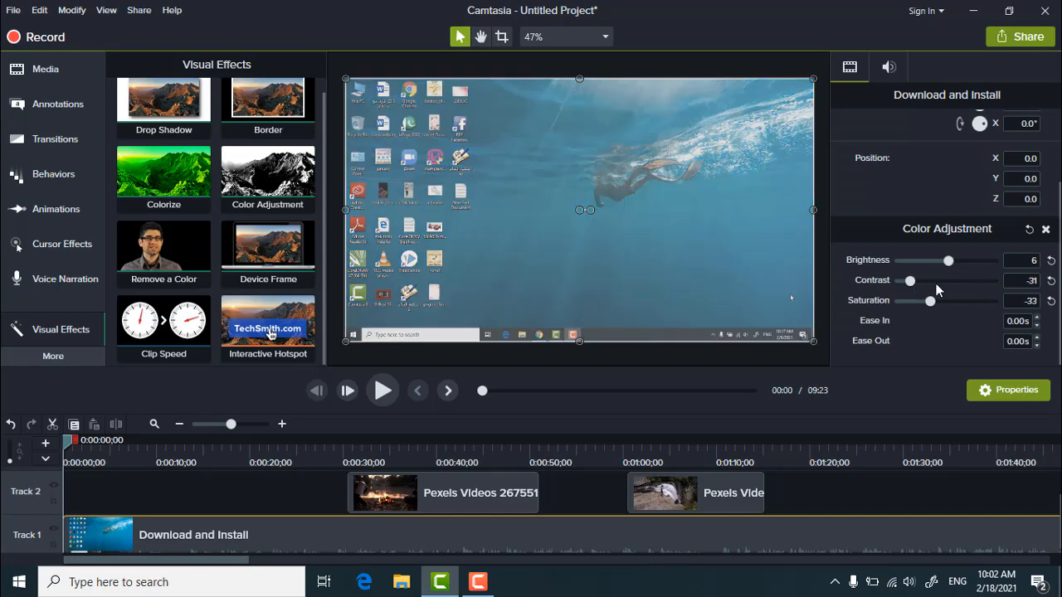
pyautogui.click(1029, 228)
pyautogui.click(1044, 230)
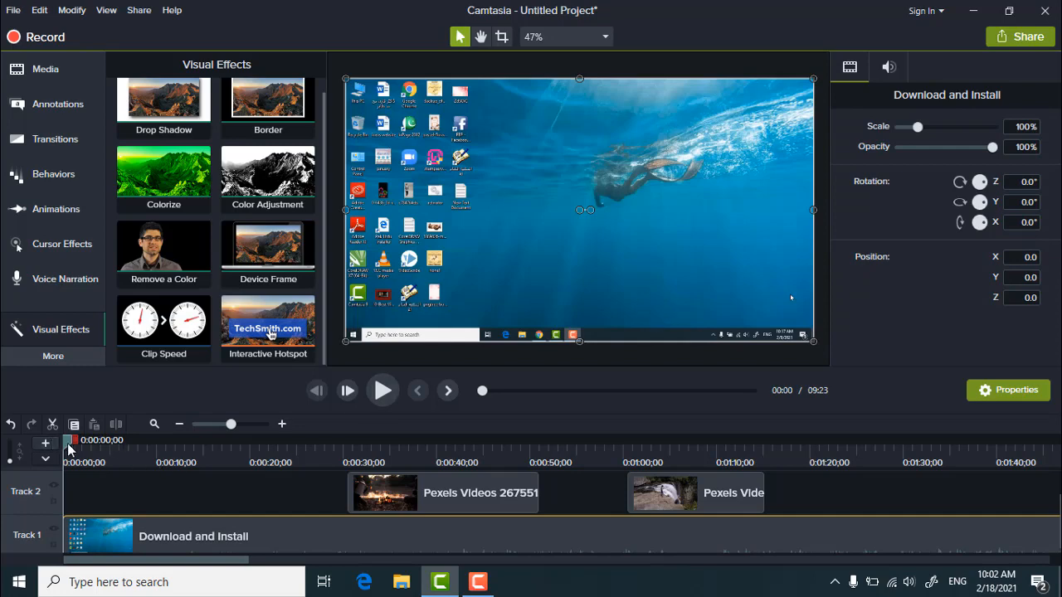
# Move the playhead to 0:00:37;02, over the first clip on Track 2.
pyautogui.moveTo(73, 445); pyautogui.dragTo(240, 445)
pyautogui.moveTo(318, 453); pyautogui.dragTo(414, 455)
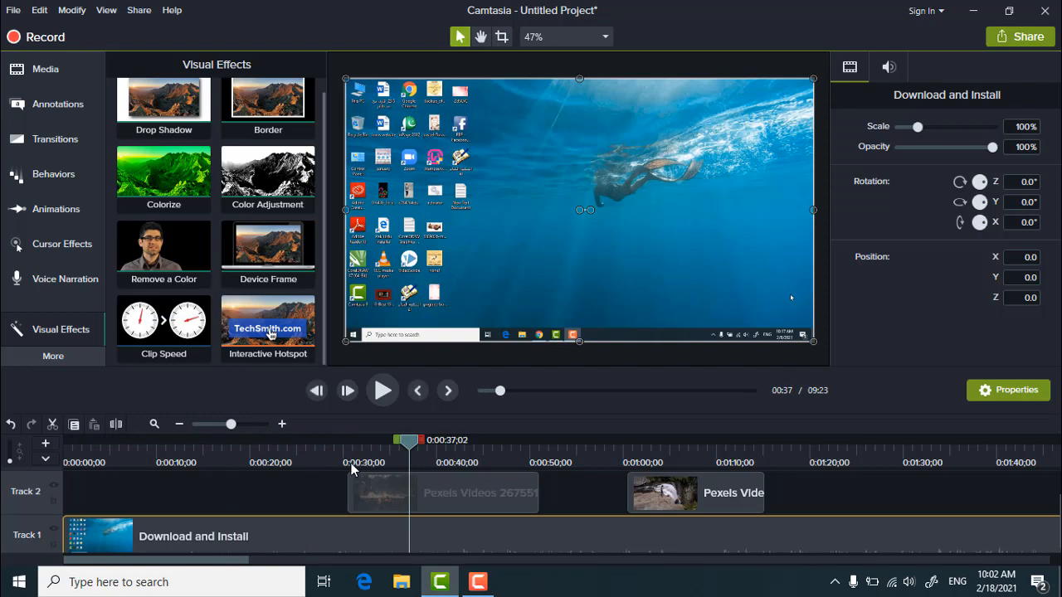
pyautogui.moveTo(365, 484)
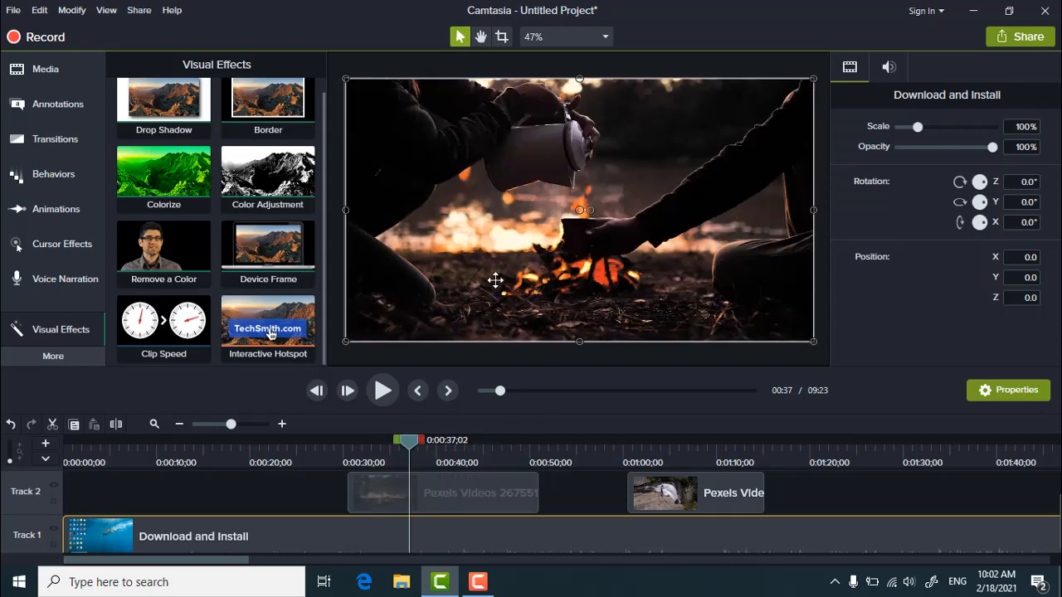
# Apply the Colorize effect in dark gray to the Pexels Videos 2675515 clip, try a lower amount, and remove the effect.
pyautogui.moveTo(149, 170); pyautogui.dragTo(403, 476)
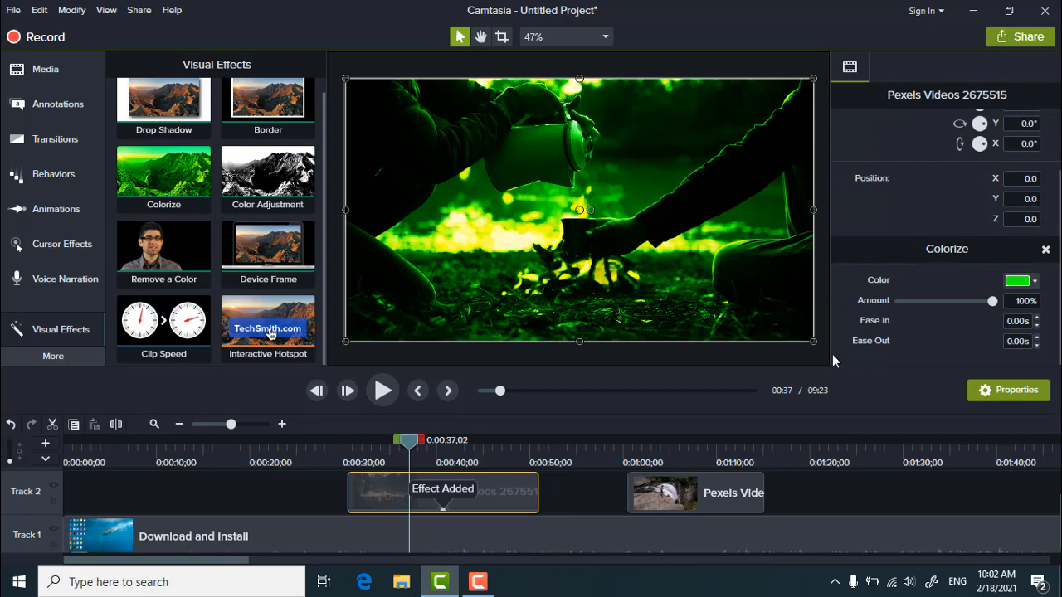
pyautogui.click(1037, 285)
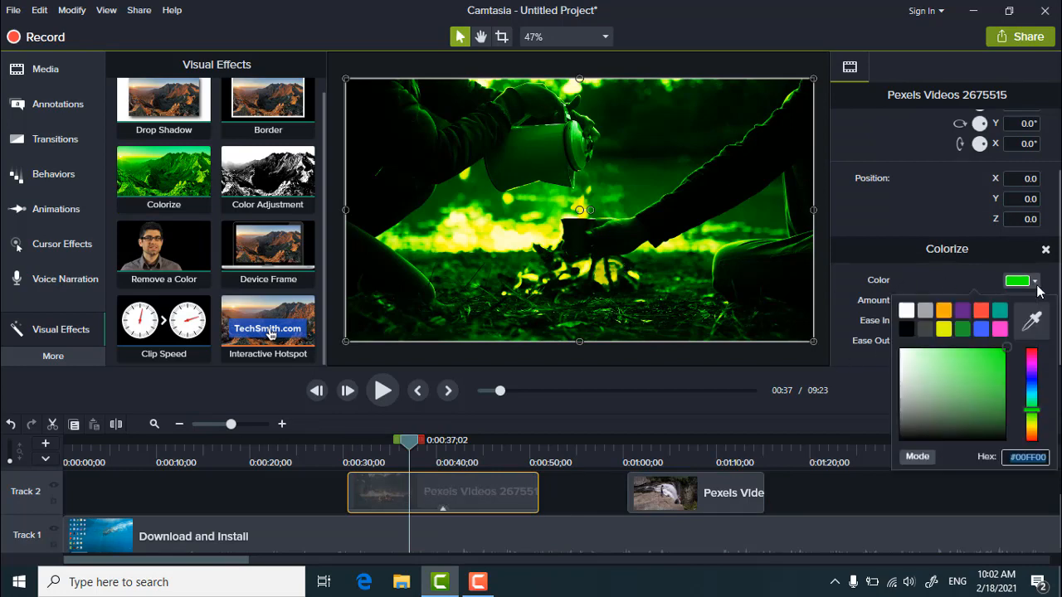
pyautogui.click(926, 327)
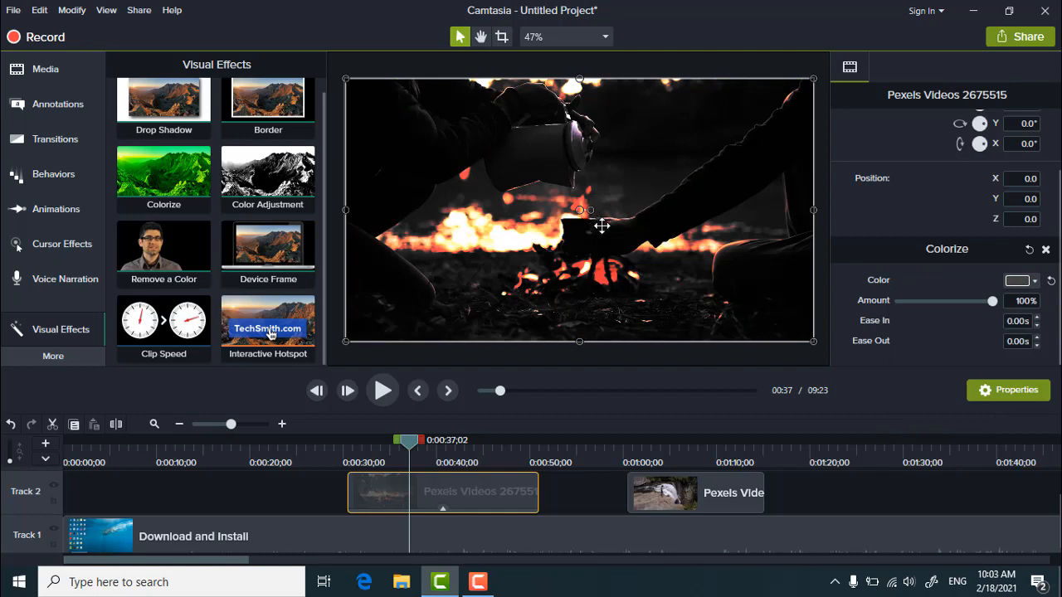
pyautogui.moveTo(993, 300); pyautogui.dragTo(913, 306)
pyautogui.click(927, 307)
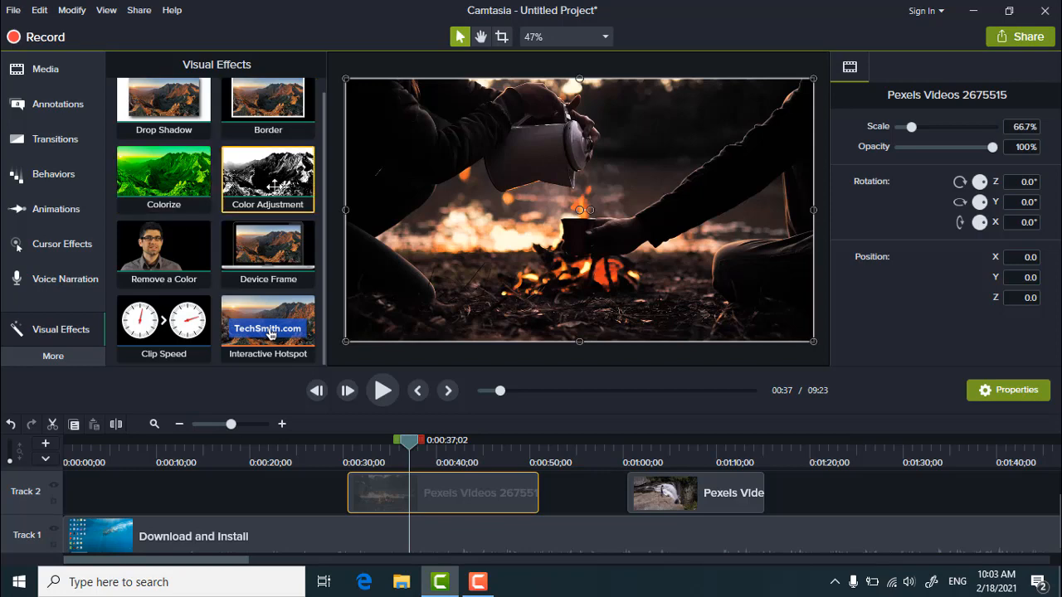
# Apply the Color Adjustment effect to the Pexels Videos 2675515 clip with brightness 100, contrast 186 and saturation -23.
pyautogui.moveTo(260, 165); pyautogui.dragTo(456, 500)
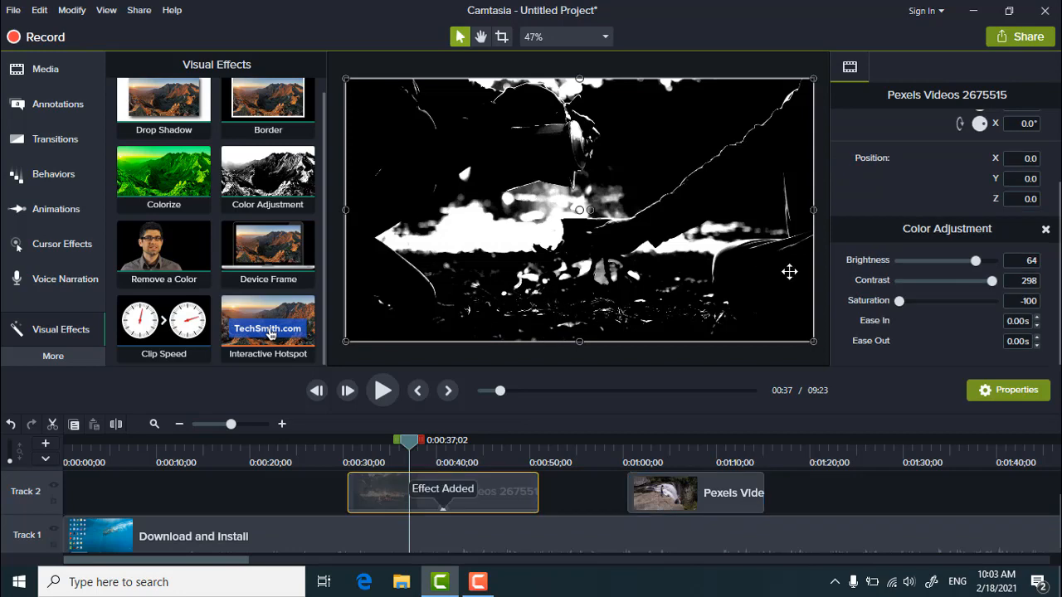
pyautogui.moveTo(979, 257); pyautogui.dragTo(962, 285)
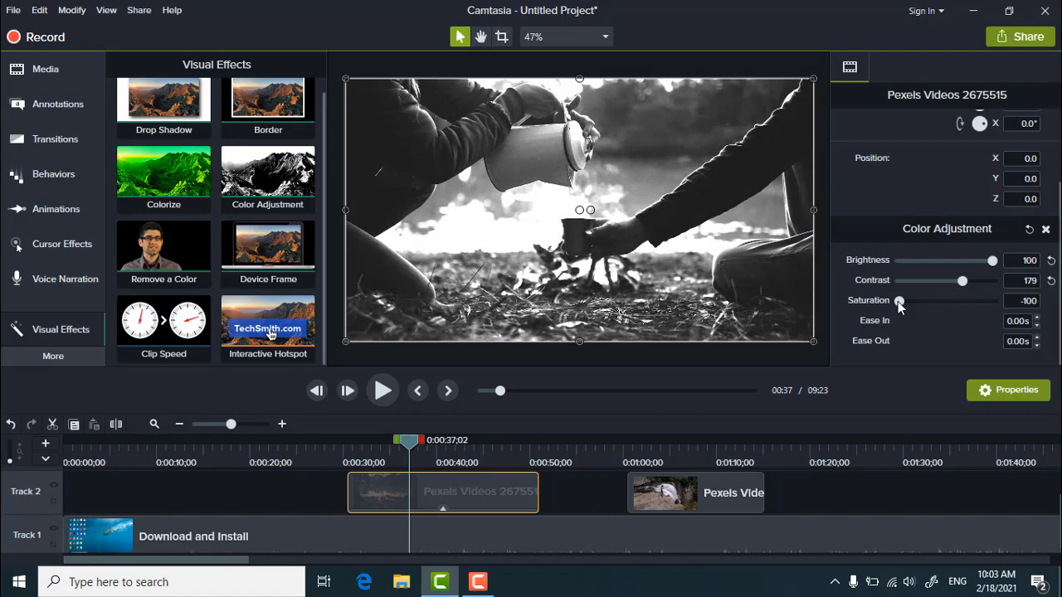
pyautogui.moveTo(907, 303); pyautogui.dragTo(993, 261)
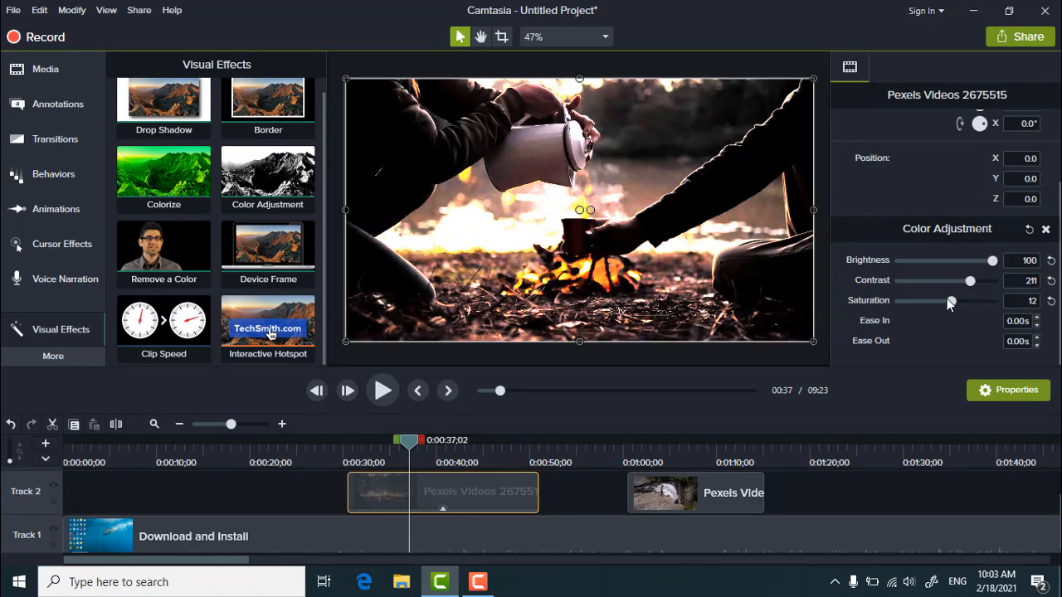
pyautogui.moveTo(948, 300); pyautogui.dragTo(963, 282)
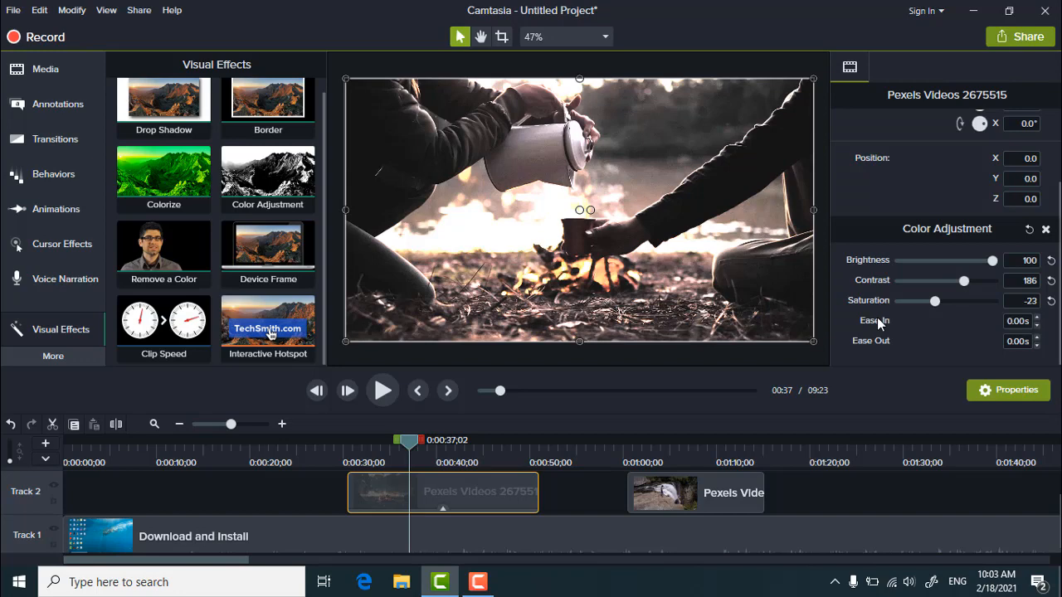
# Reset the Color Adjustment effect on the Pexels Videos 2675515 clip and remove it.
pyautogui.click(1030, 230)
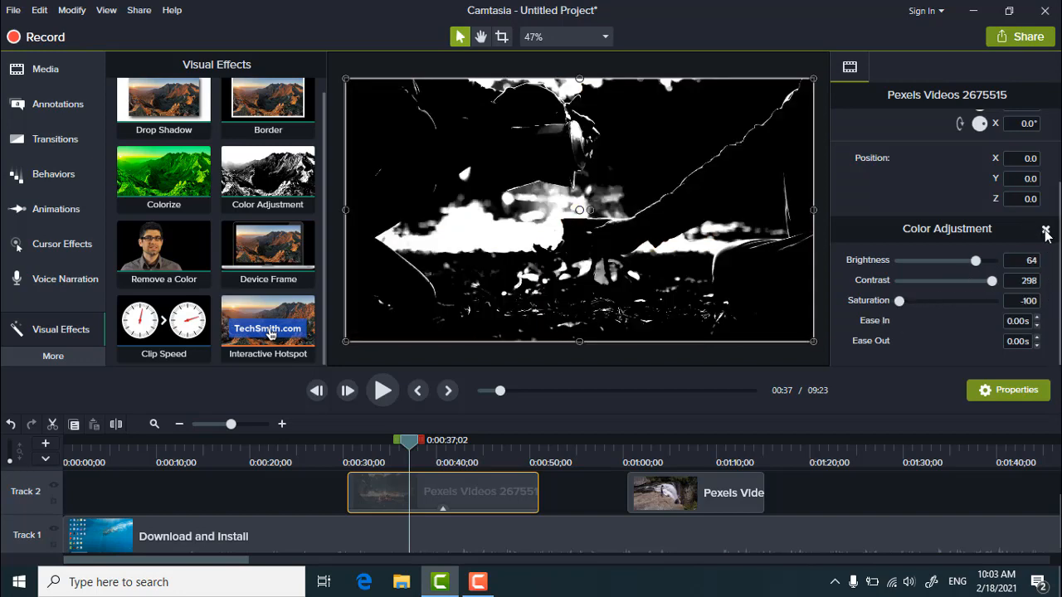
pyautogui.click(1045, 231)
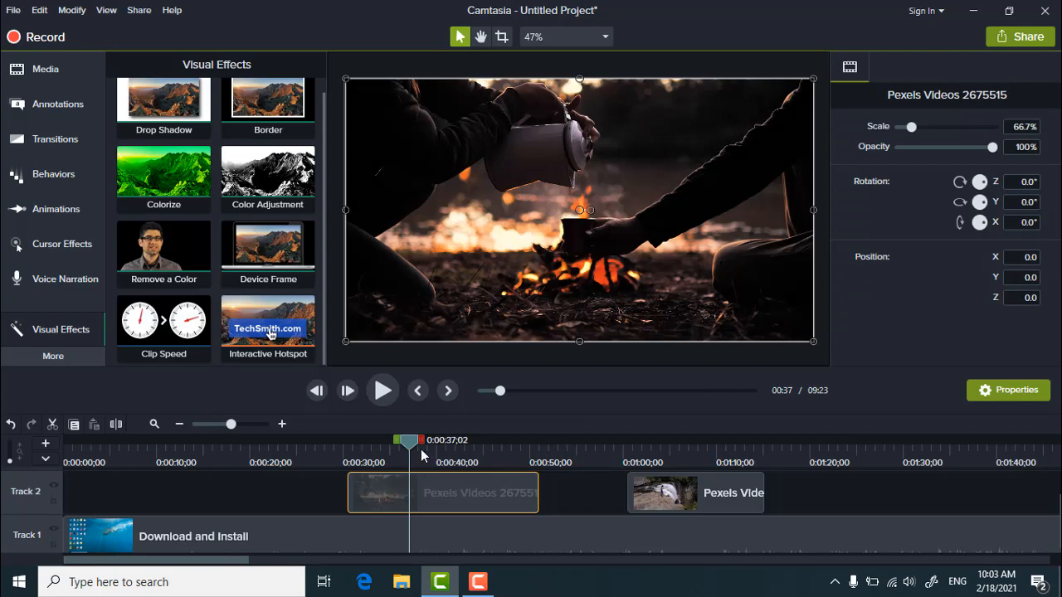
# Move the playhead to 0:01:07;02 and enlarge the Pexels Videos 2253184 waterfall clip to 33.3% scale so it covers the canvas.
pyautogui.moveTo(421, 449); pyautogui.dragTo(689, 447)
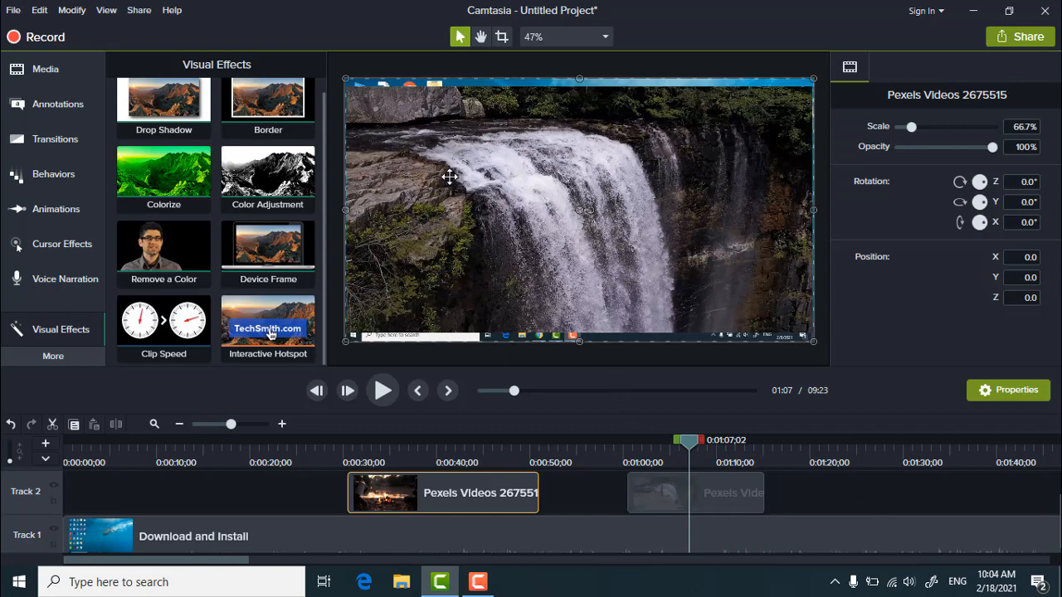
pyautogui.click(540, 183)
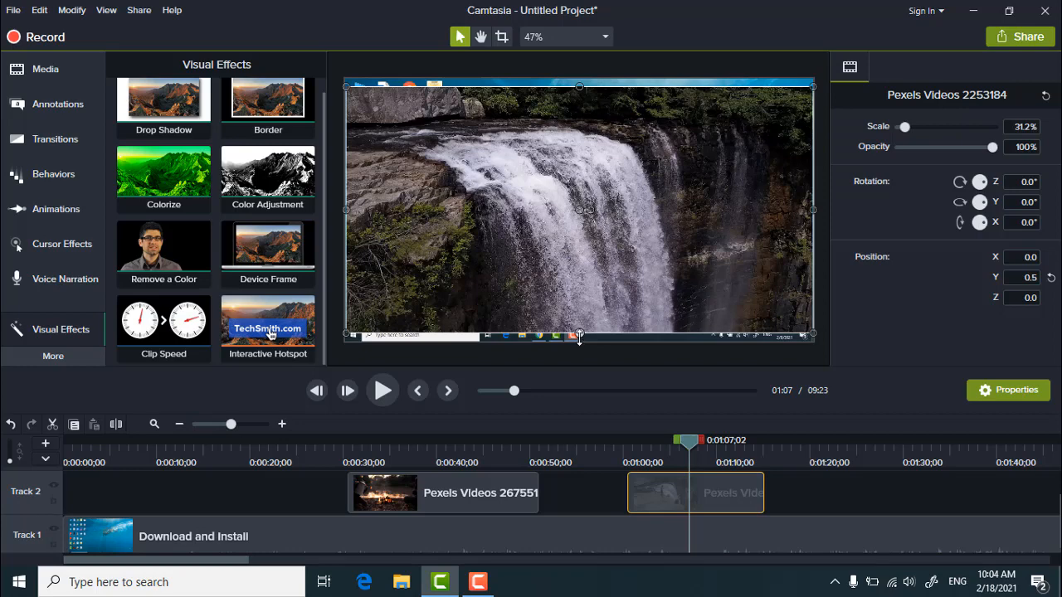
pyautogui.moveTo(579, 334); pyautogui.dragTo(577, 339)
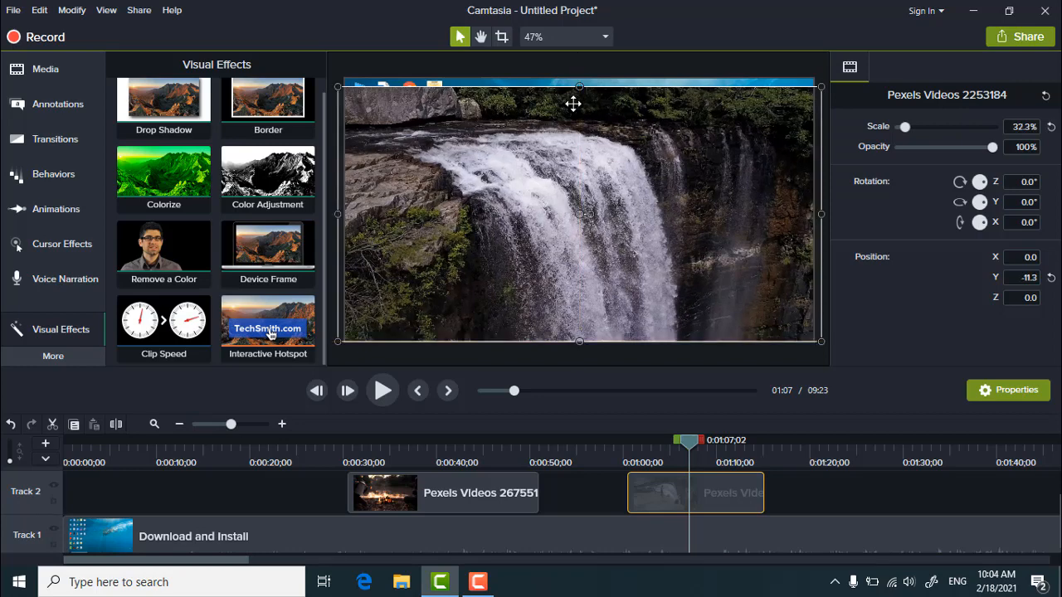
pyautogui.moveTo(579, 85); pyautogui.dragTo(579, 78)
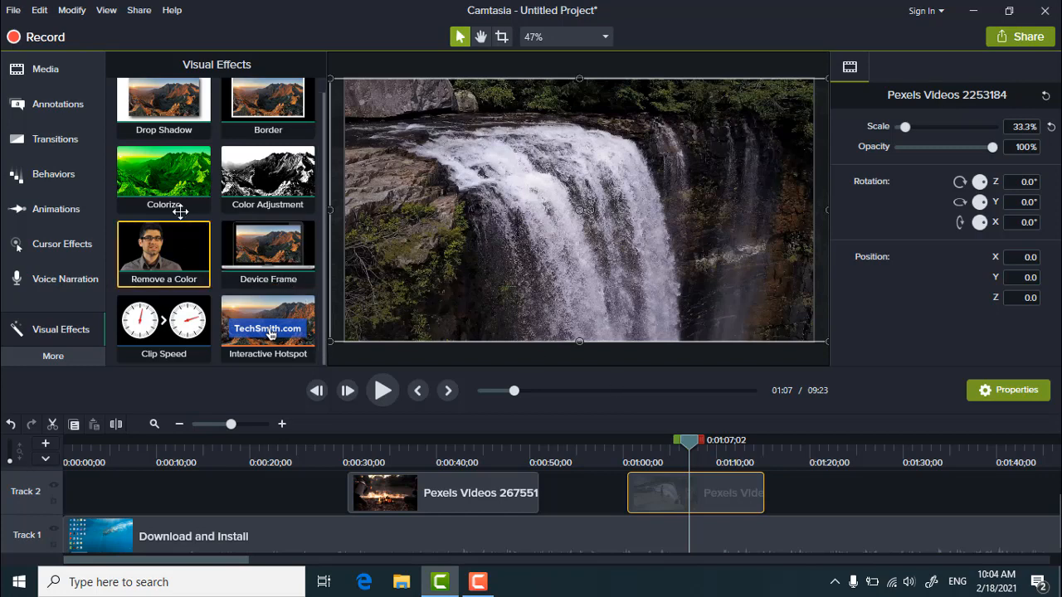
# Try the green Colorize effect twice on the Pexels Videos 2253184 clip, lowering the amount to 17%, and remove it each time.
pyautogui.moveTo(164, 173); pyautogui.dragTo(653, 478)
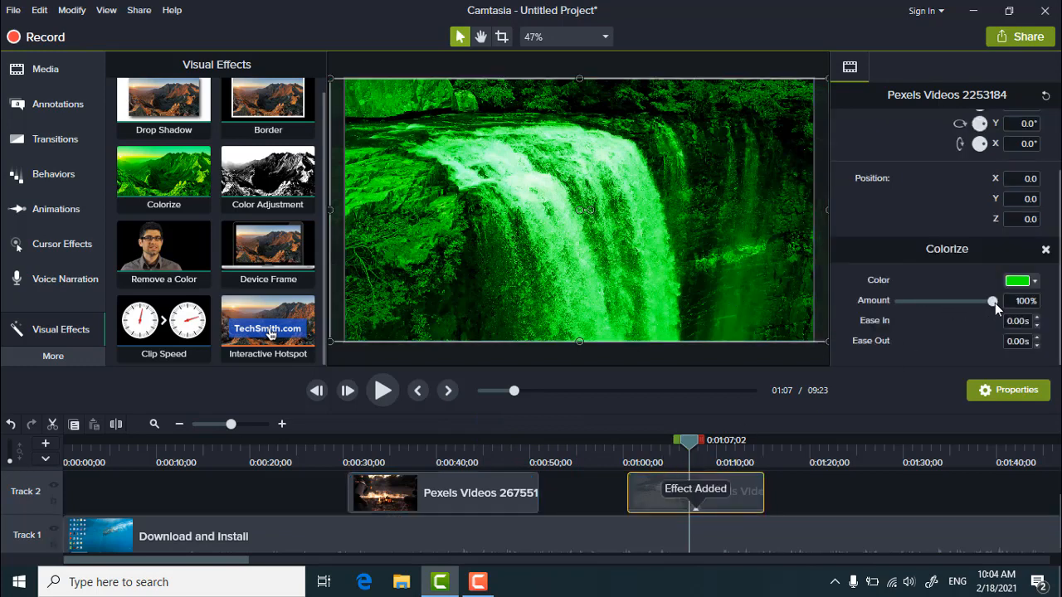
pyautogui.moveTo(994, 302); pyautogui.dragTo(921, 299)
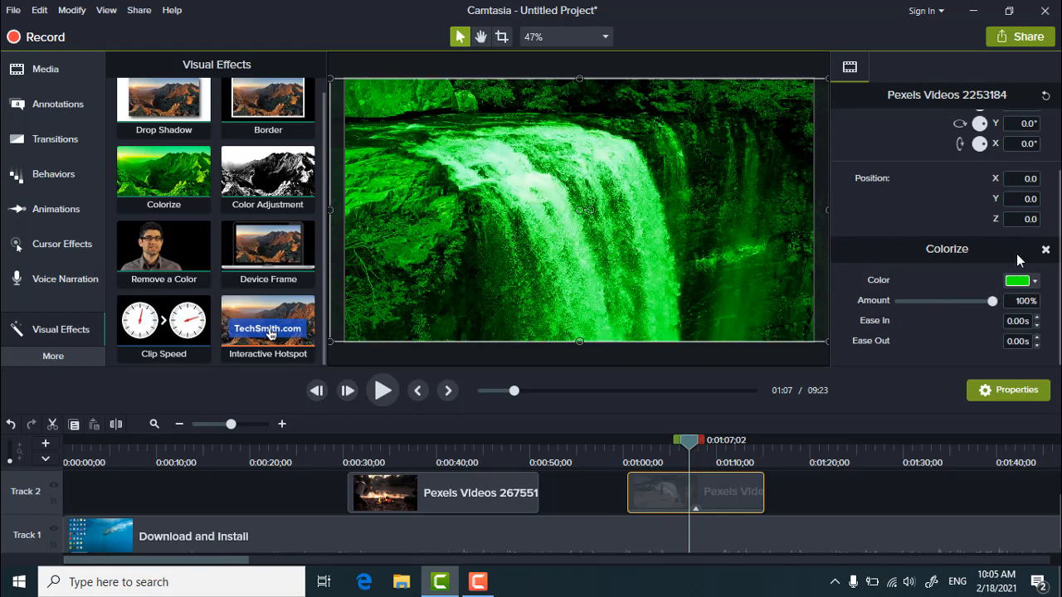
pyautogui.click(1045, 249)
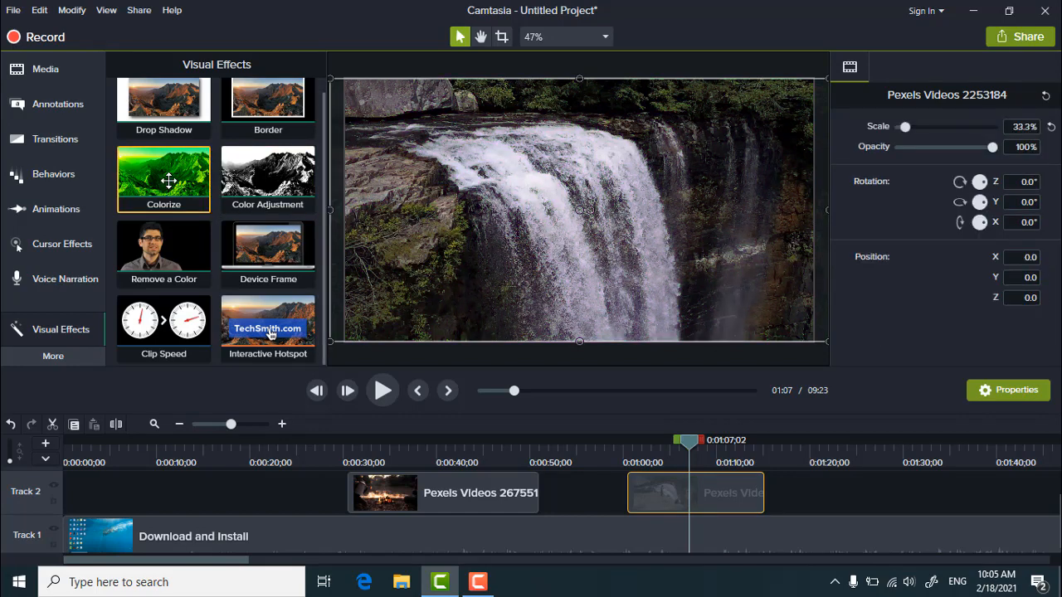
pyautogui.moveTo(168, 181); pyautogui.dragTo(681, 496)
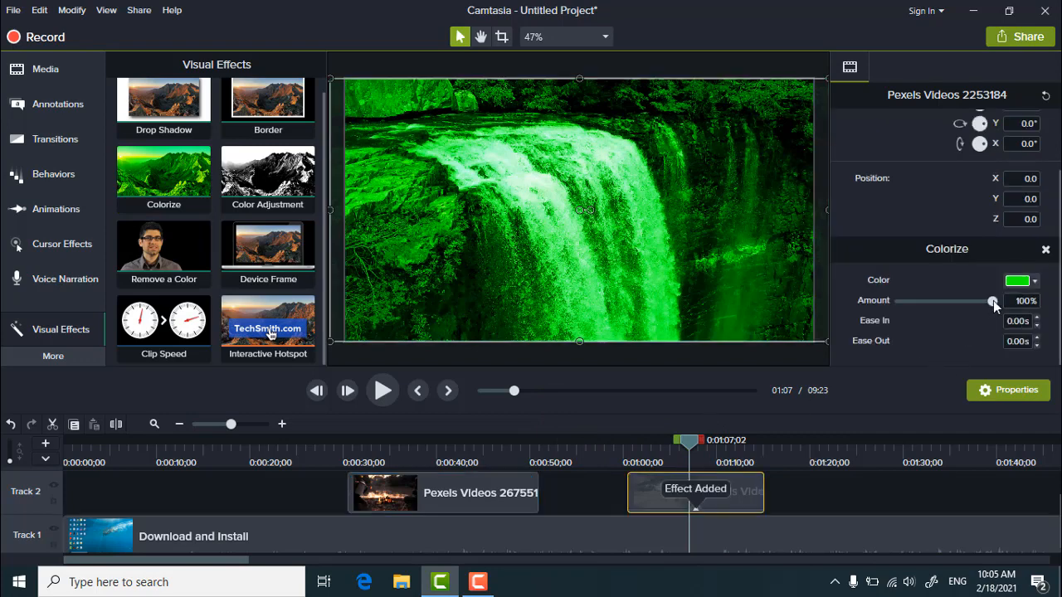
pyautogui.moveTo(993, 300); pyautogui.dragTo(915, 301)
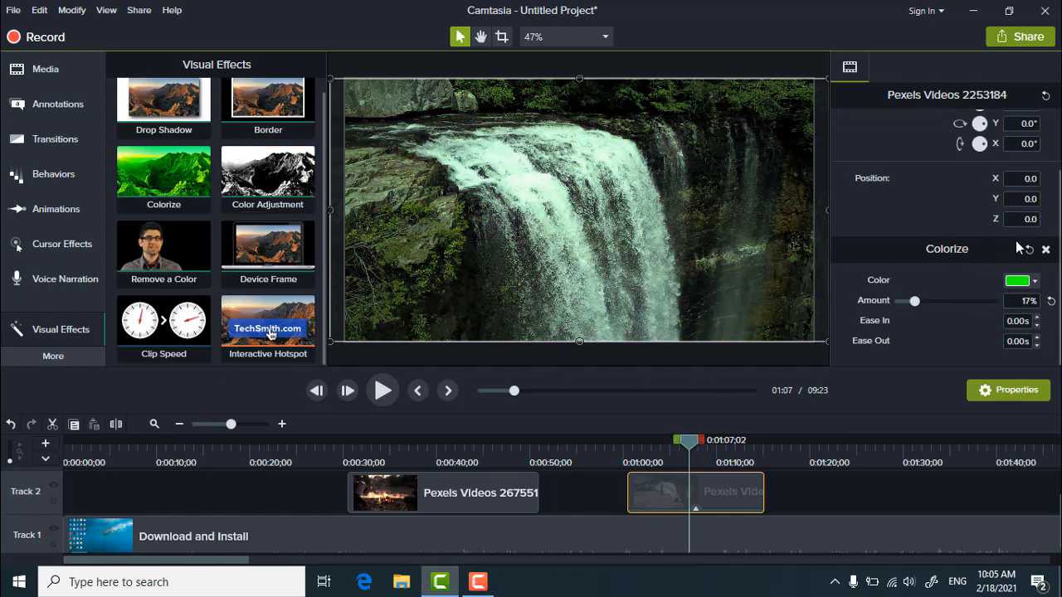
pyautogui.click(1045, 249)
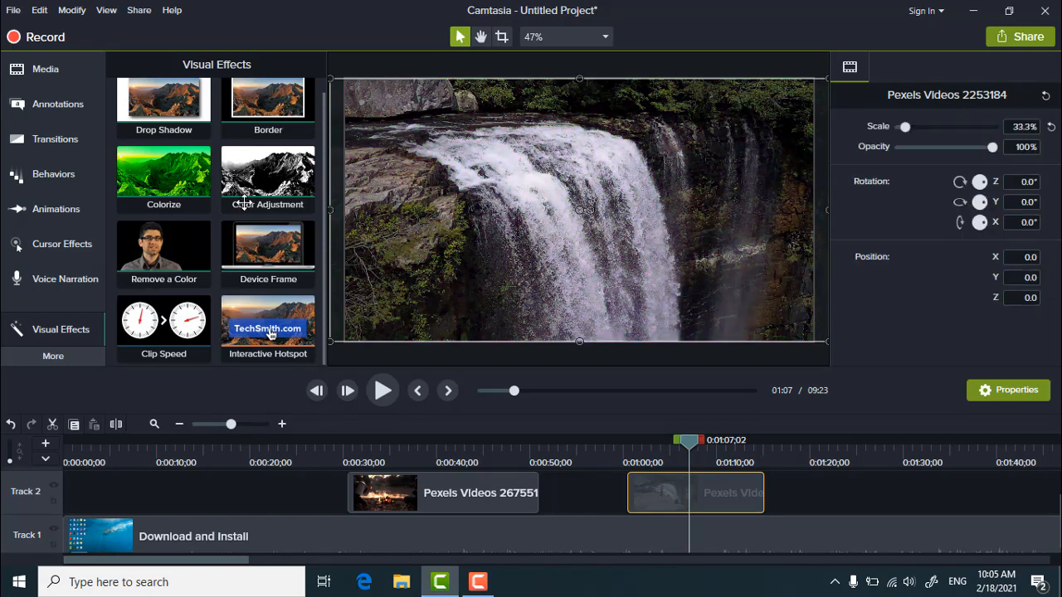
# Apply the Color Adjustment effect to the Pexels Videos 2253184 clip with brightness 4, contrast 29 and saturation 43.
pyautogui.moveTo(246, 158); pyautogui.dragTo(693, 473)
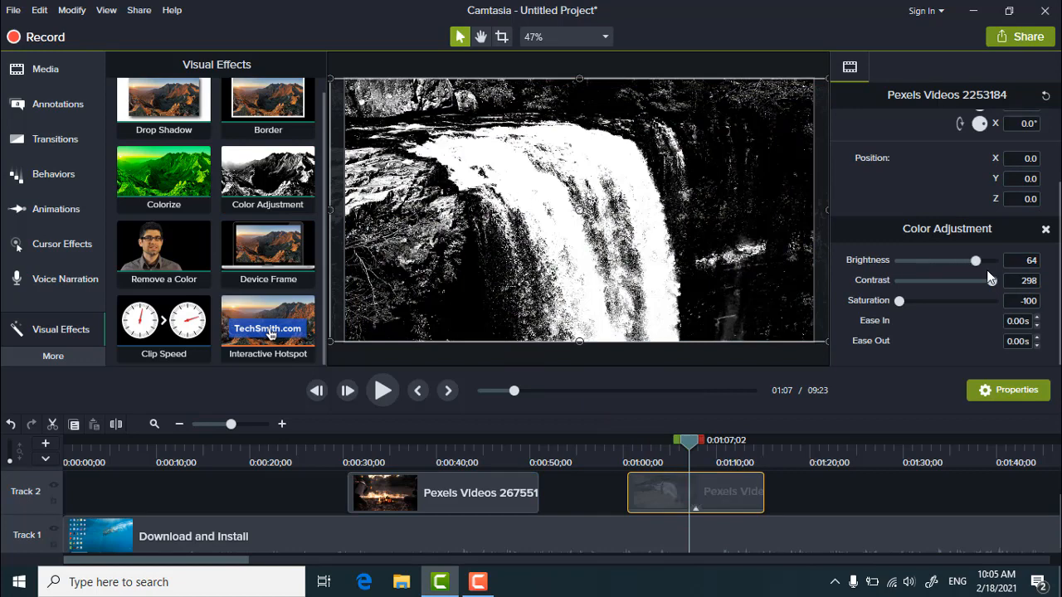
pyautogui.moveTo(992, 282); pyautogui.dragTo(950, 263)
pyautogui.click(966, 280)
pyautogui.moveTo(901, 304); pyautogui.dragTo(968, 300)
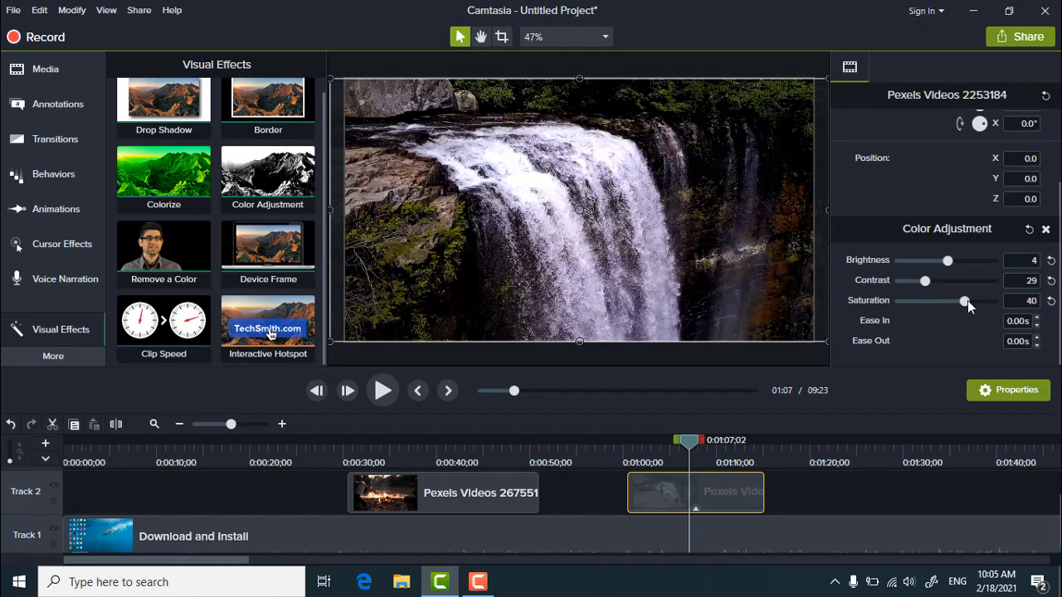
# Play back part of the waterfall clip to check the color adjustment and review its properties.
pyautogui.click(391, 393)
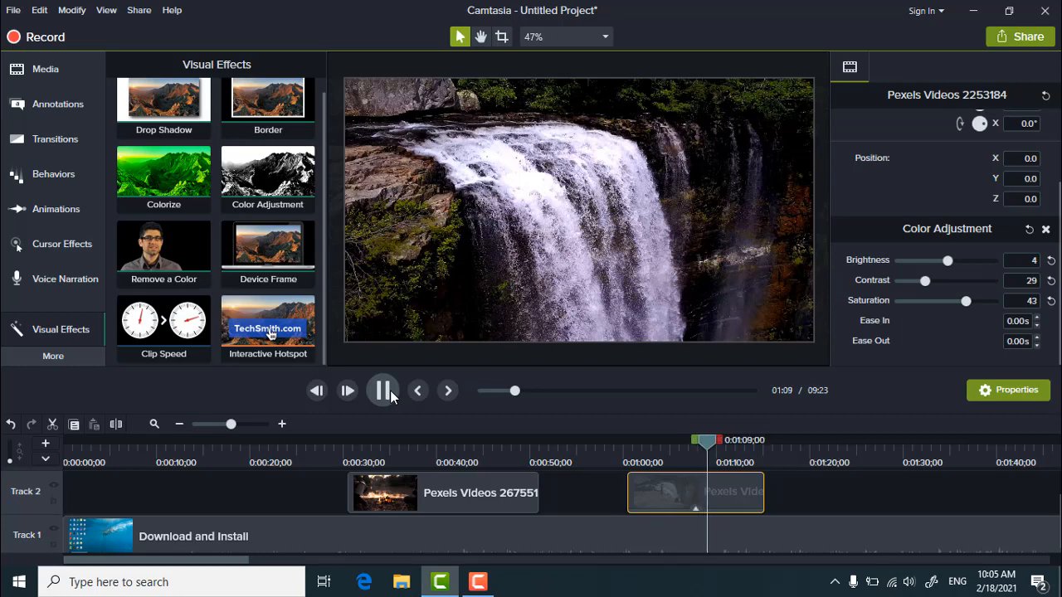
pyautogui.click(390, 396)
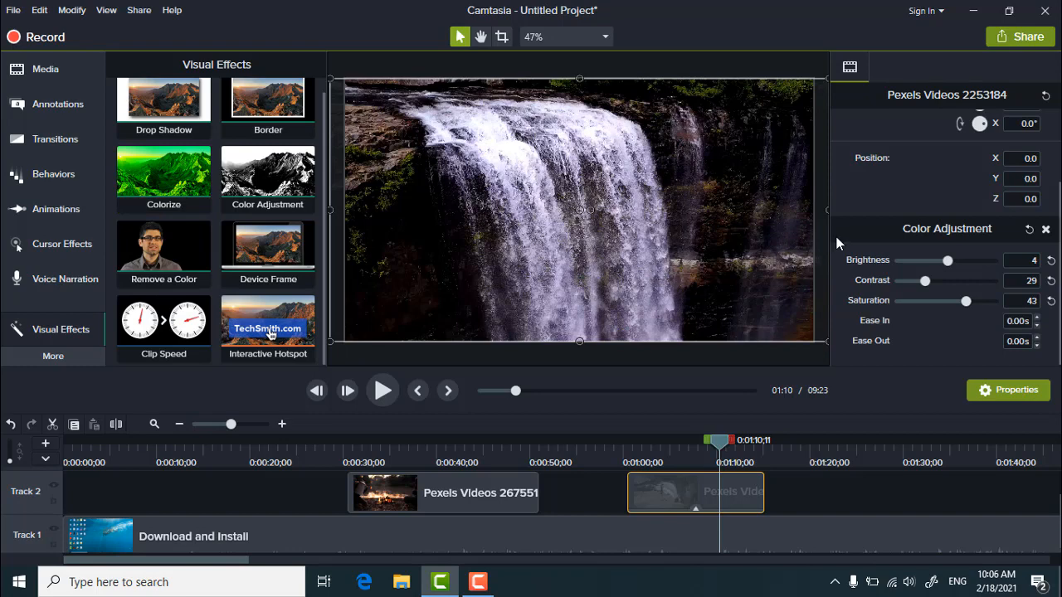
pyautogui.scroll(3, 866, 226)
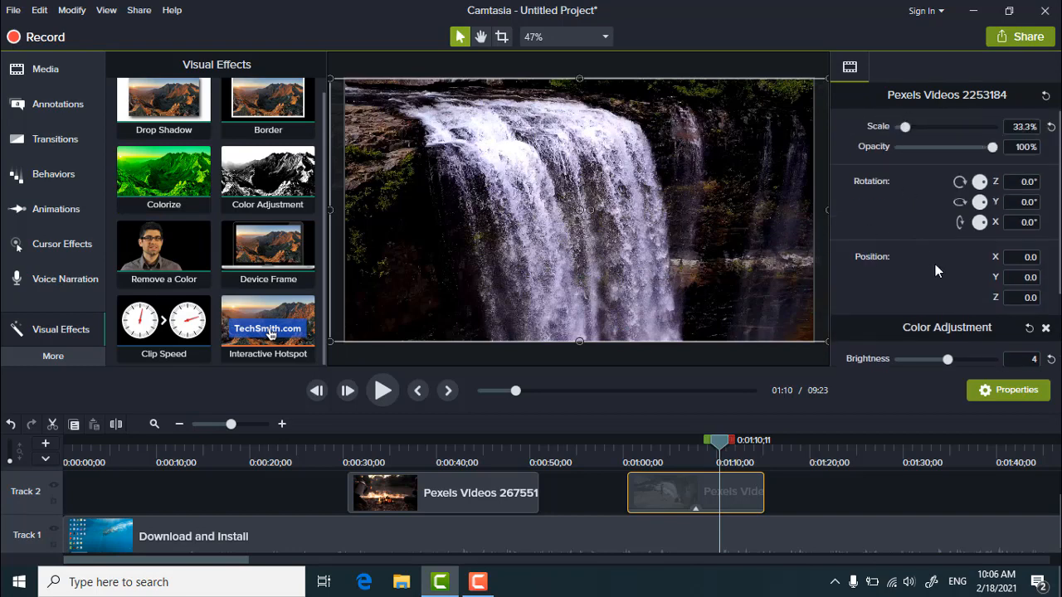
pyautogui.scroll(-2, 935, 264)
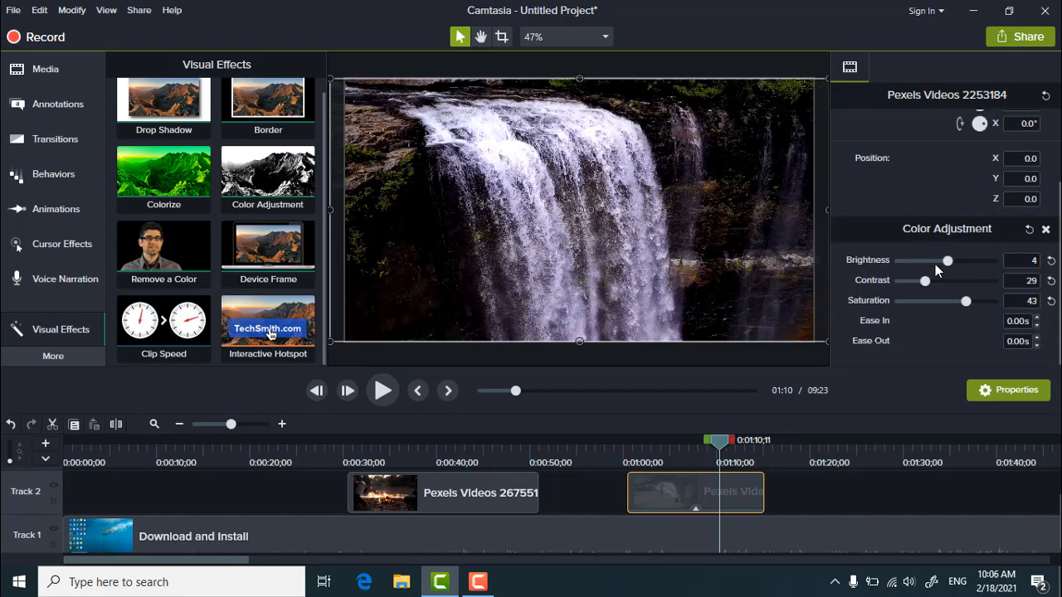
# Lower the opacity of the Pexels Videos 2253184 clip to 41%.
pyautogui.click(753, 549)
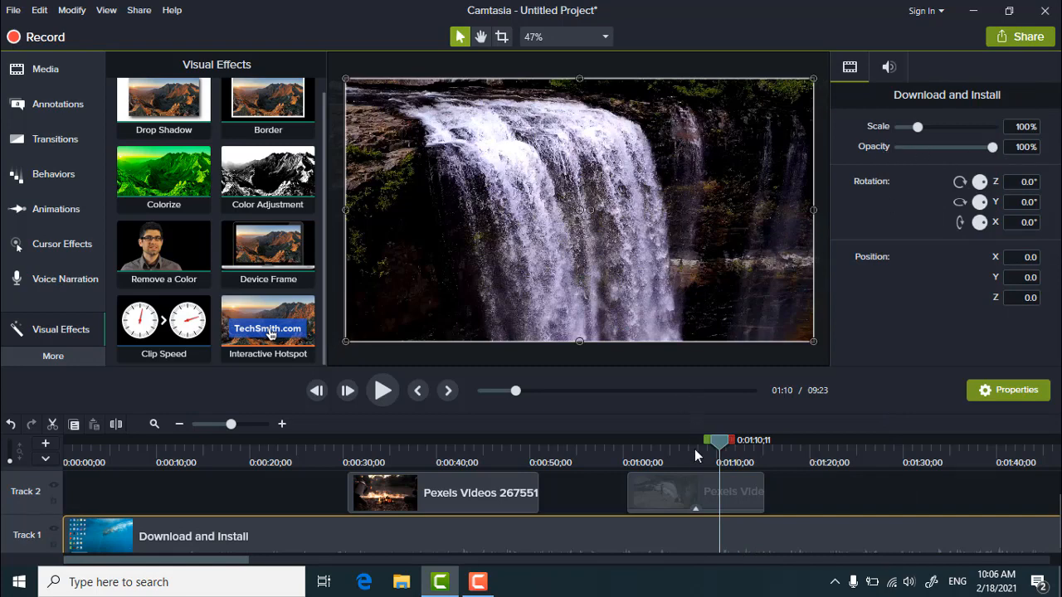
pyautogui.click(686, 488)
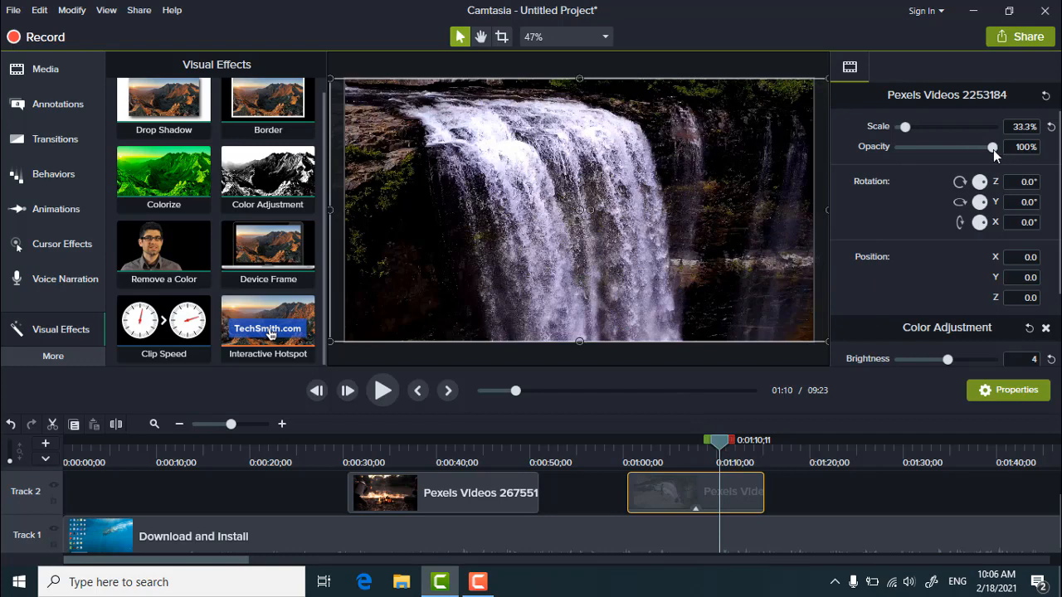
pyautogui.moveTo(993, 150); pyautogui.dragTo(938, 151)
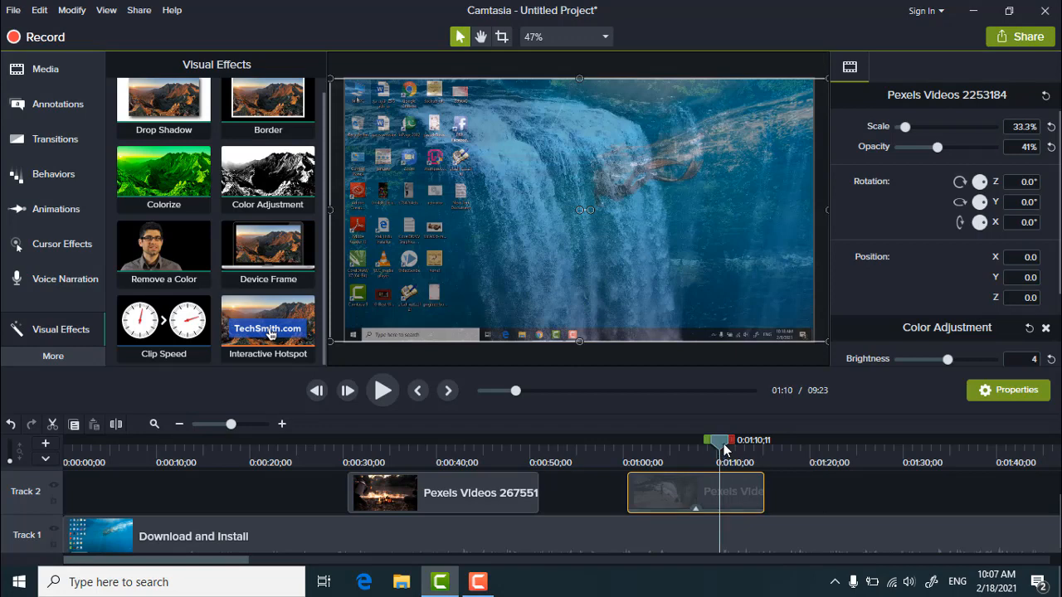
# Play the timeline from 0:00:57;01 past the end of the semi-transparent waterfall clip to preview the overlay.
pyautogui.moveTo(723, 444); pyautogui.dragTo(597, 453)
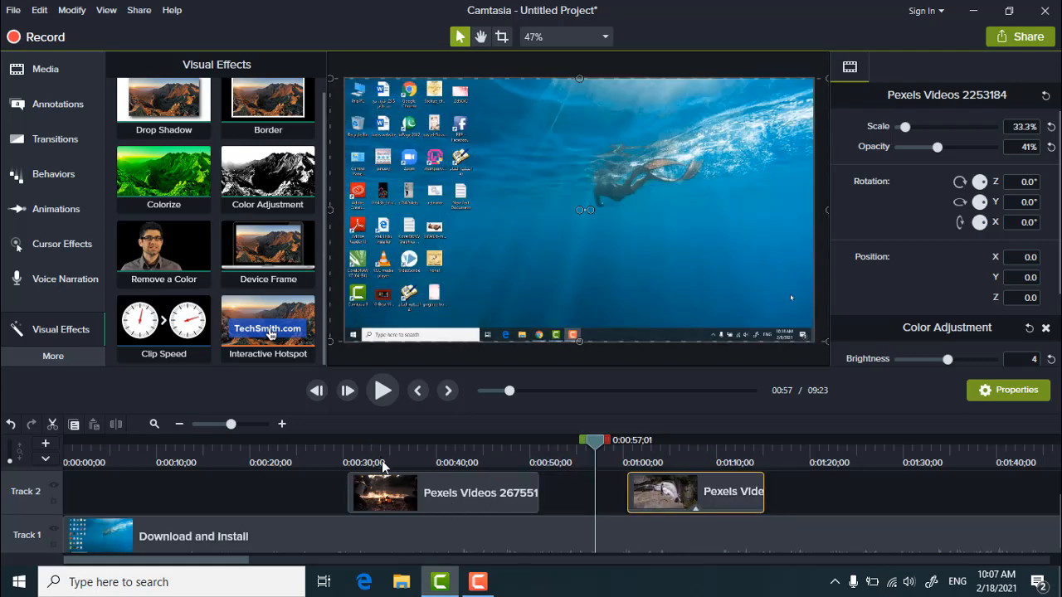
pyautogui.click(383, 392)
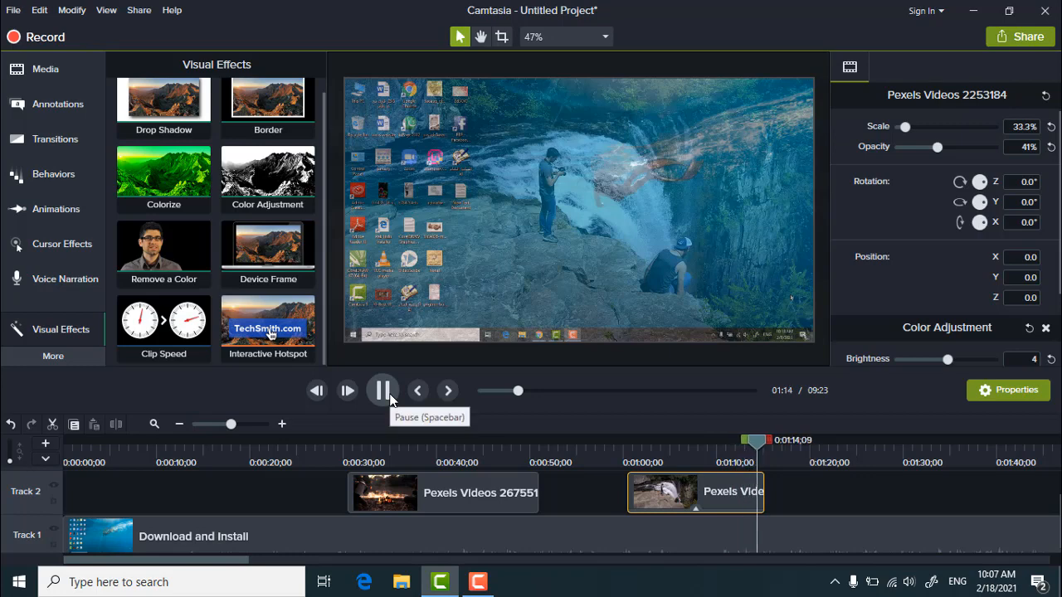
pyautogui.press('space')
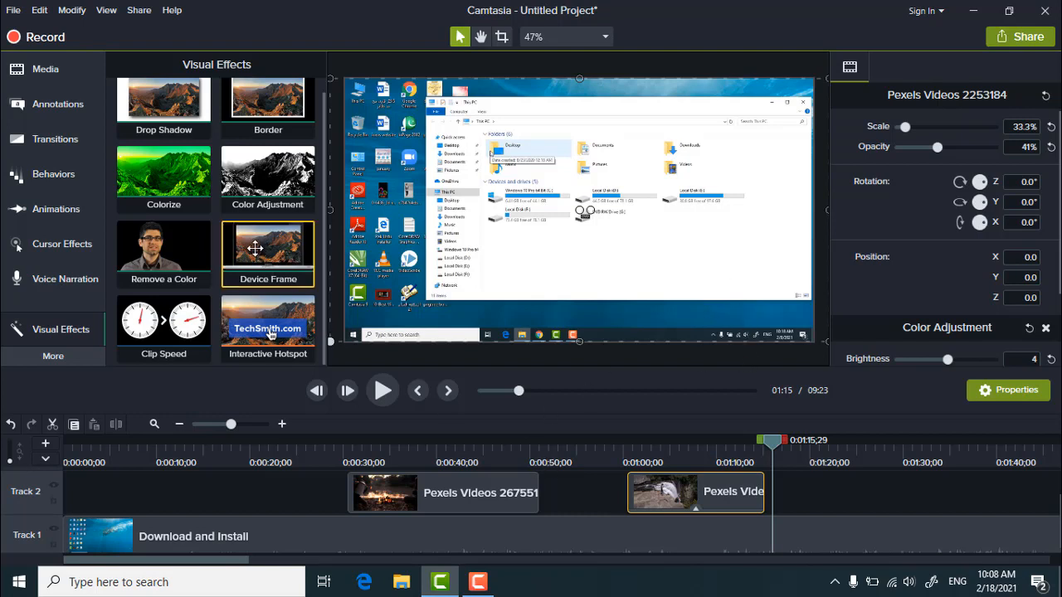
# Apply the Device Frame effect to the Download and Install clip on Track 1.
pyautogui.moveTo(258, 244); pyautogui.dragTo(610, 508)
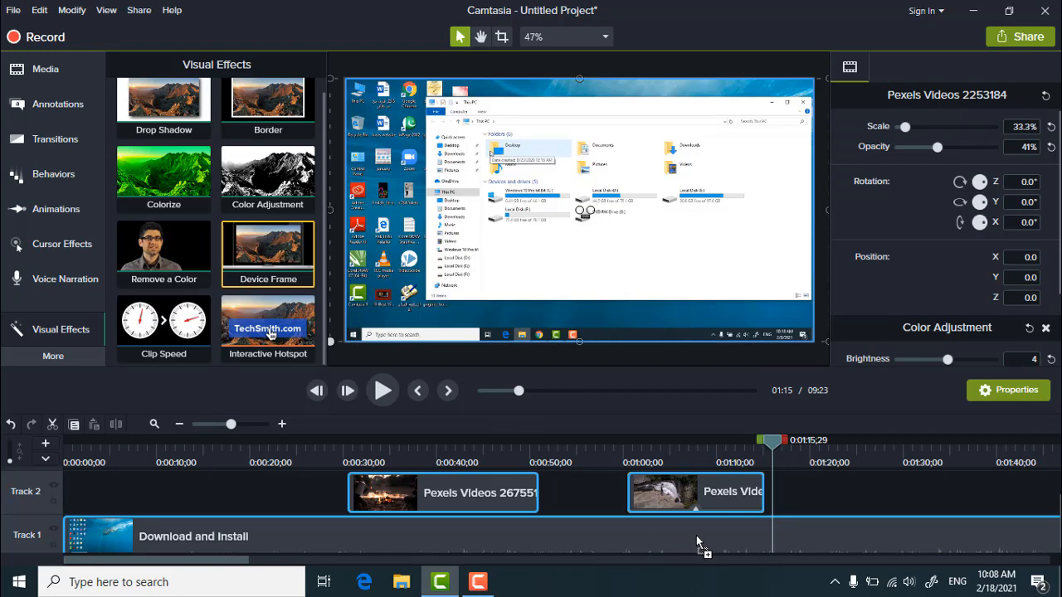
pyautogui.moveTo(696, 535); pyautogui.dragTo(696, 535)
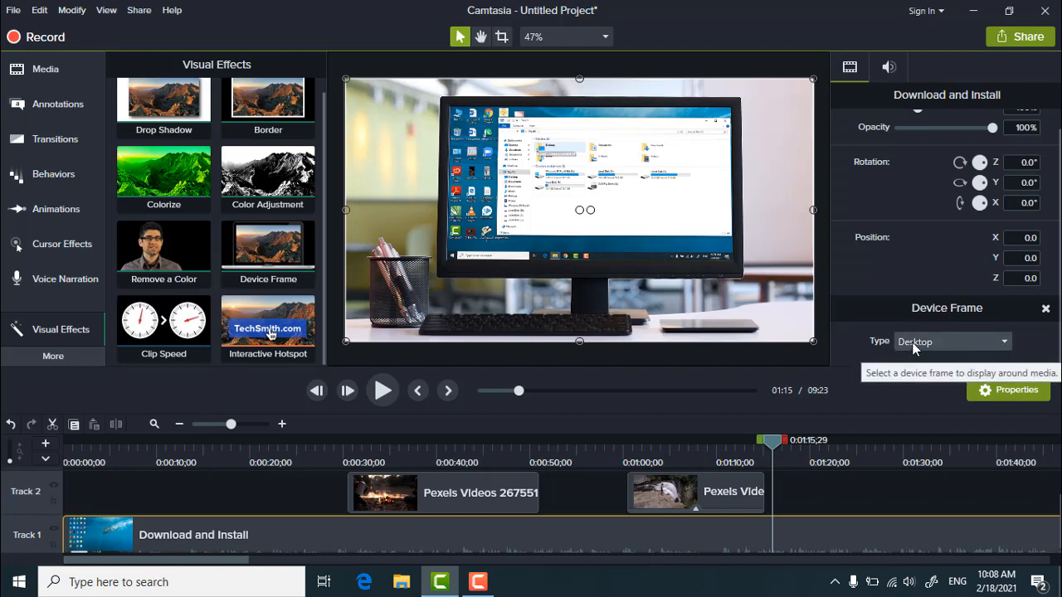
# Try the iPhone, MacBook Pro and Google Pixel device frame types, and set the type back to Desktop.
pyautogui.click(1006, 344)
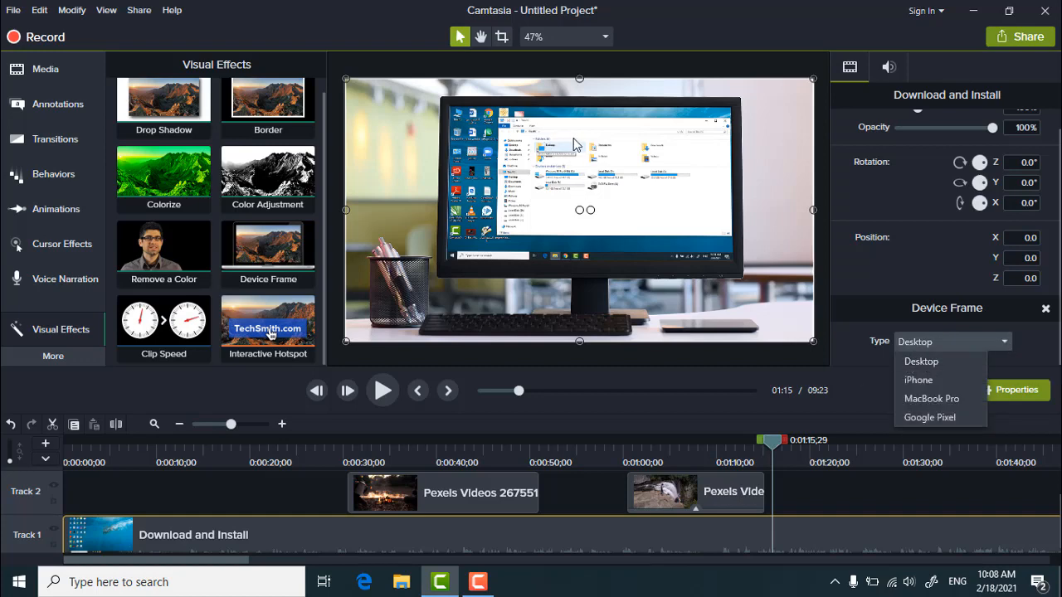
pyautogui.click(927, 384)
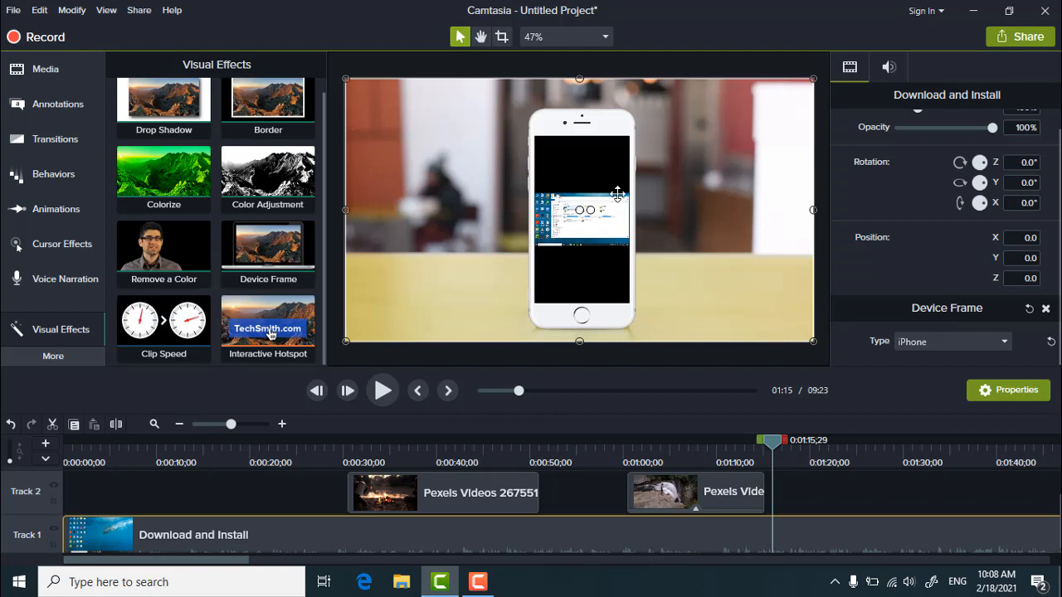
pyautogui.click(937, 346)
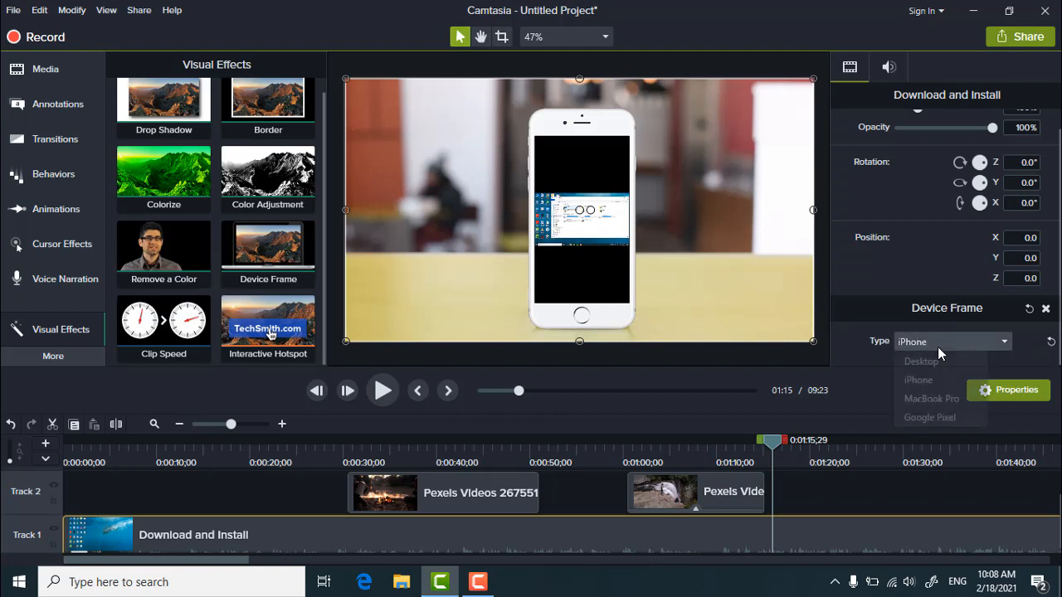
pyautogui.click(955, 399)
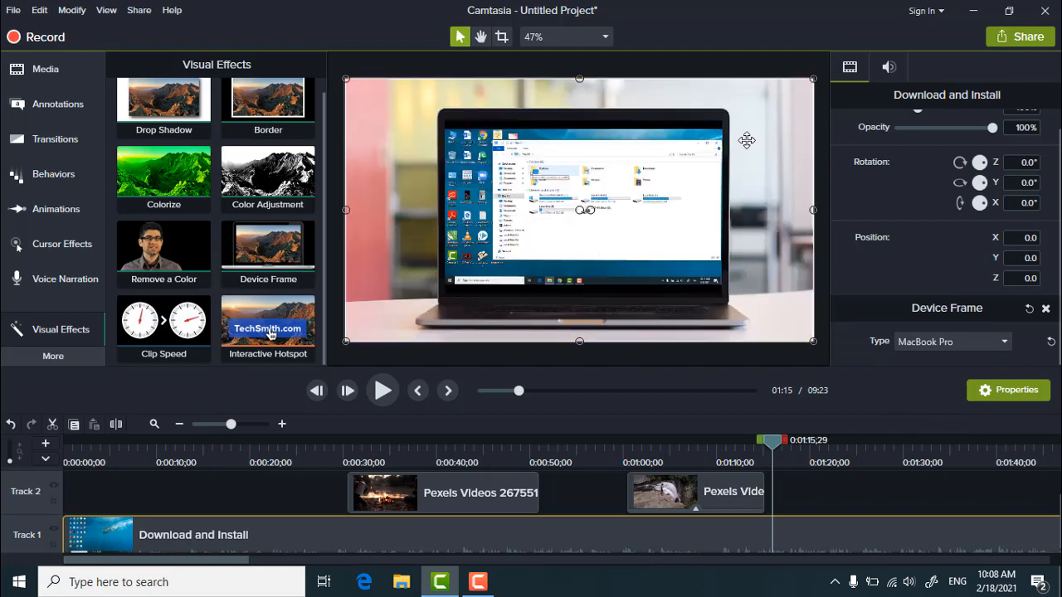
pyautogui.click(954, 343)
pyautogui.click(934, 418)
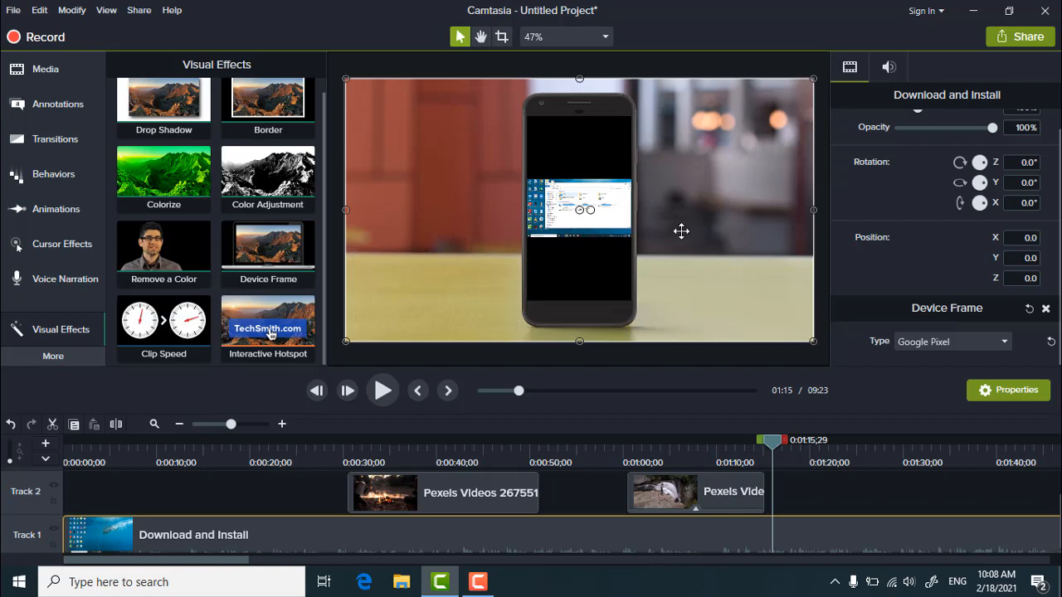
pyautogui.click(1004, 341)
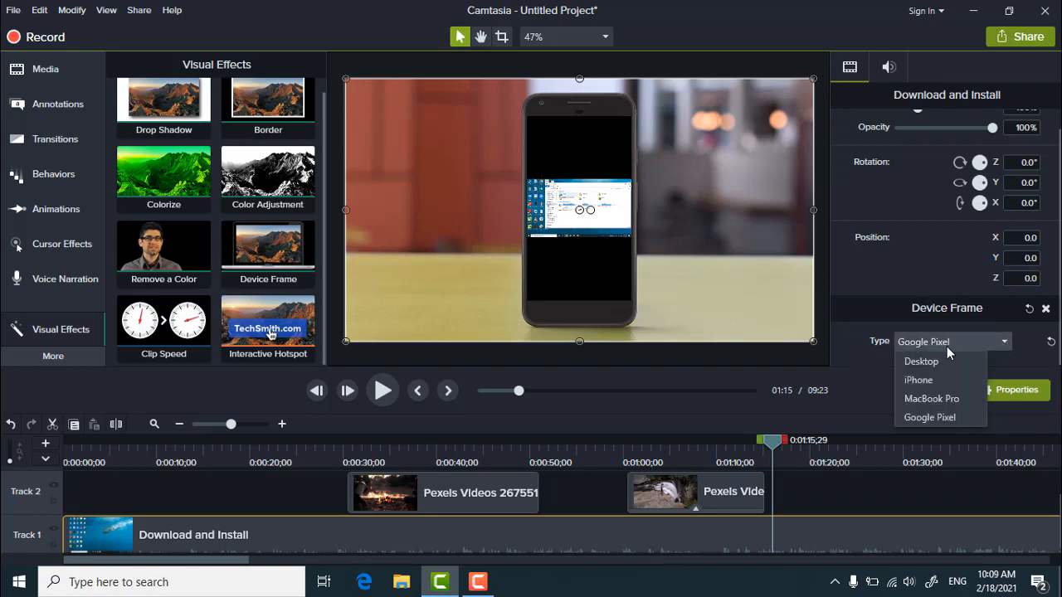
pyautogui.click(912, 362)
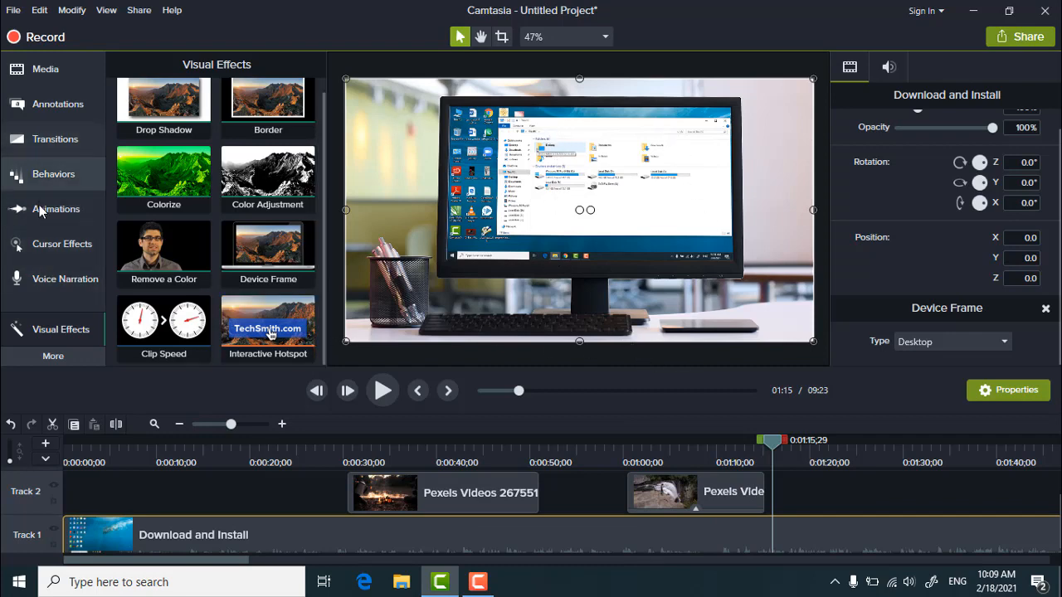
# Add a 155% Zoom-n-Pan animation centred on the monitor at 0:01:16;21 in the Download and Install clip, extending it to about 0:01:24.
pyautogui.click(41, 212)
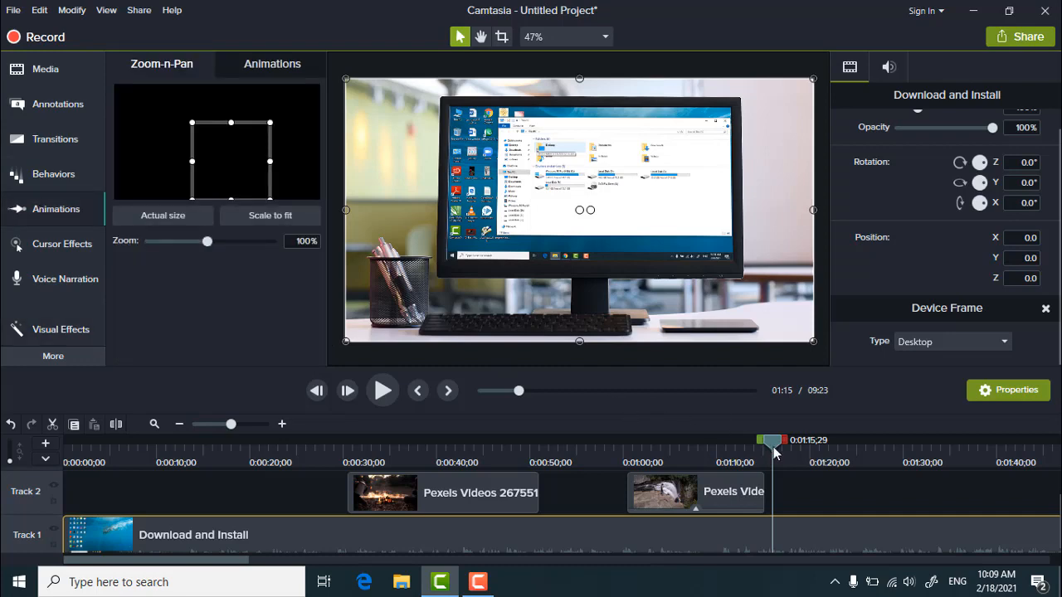
pyautogui.moveTo(776, 452); pyautogui.dragTo(778, 451)
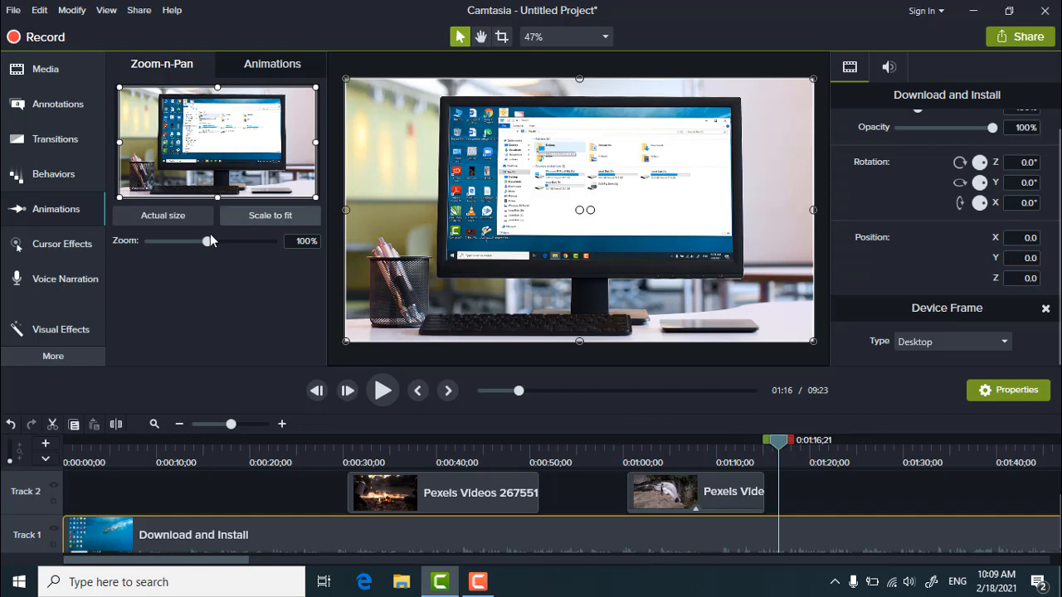
pyautogui.moveTo(209, 242); pyautogui.dragTo(245, 246)
pyautogui.moveTo(541, 202); pyautogui.dragTo(523, 240)
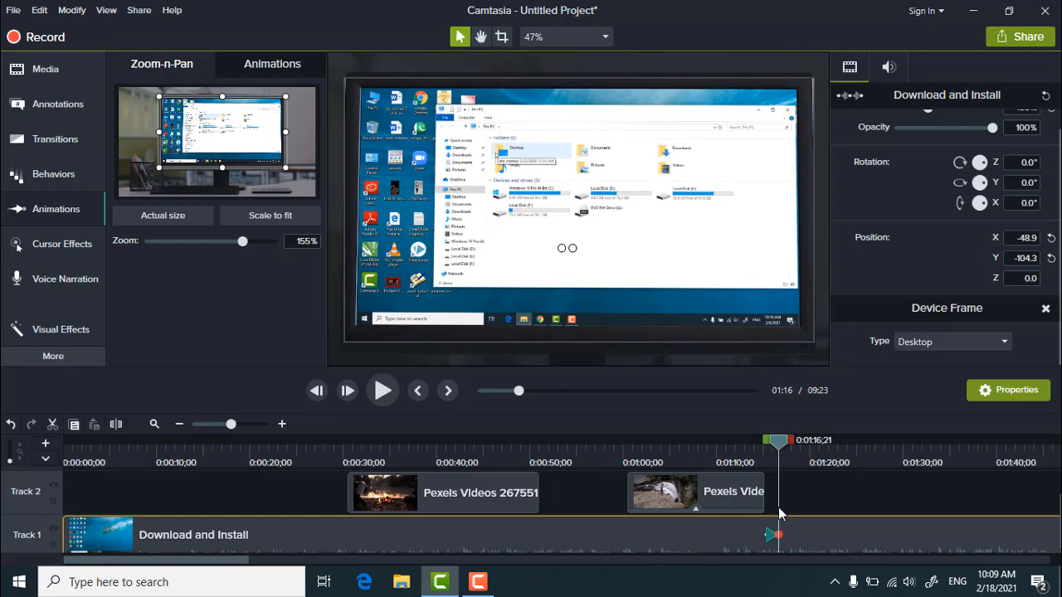
pyautogui.moveTo(777, 536); pyautogui.dragTo(856, 538)
# Play the timeline from 0:01:15;09 past the end of the zoom animation to preview it.
pyautogui.moveTo(860, 469); pyautogui.dragTo(856, 443)
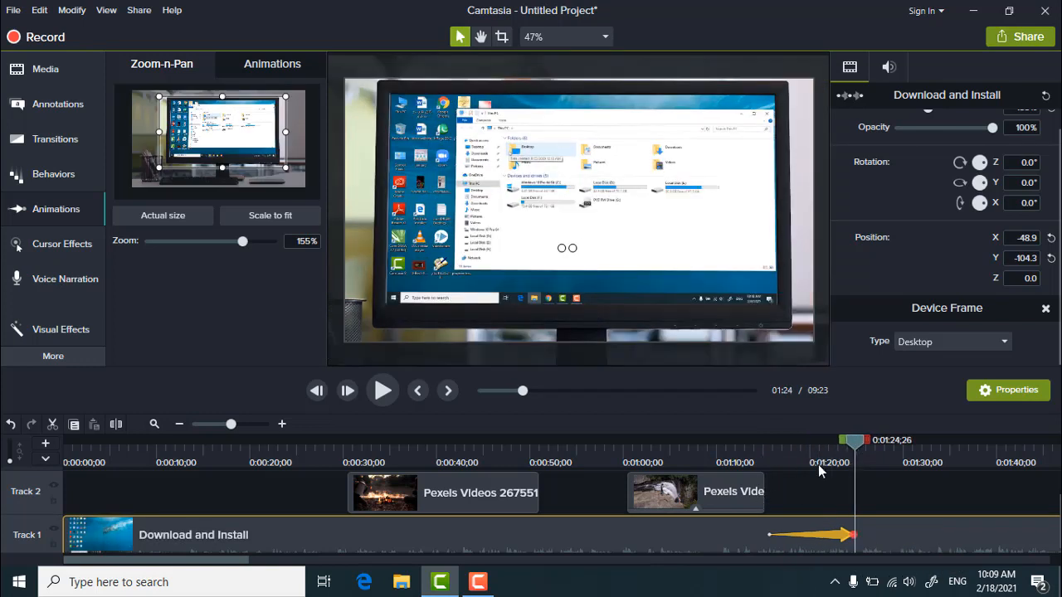
pyautogui.moveTo(784, 457); pyautogui.dragTo(765, 456)
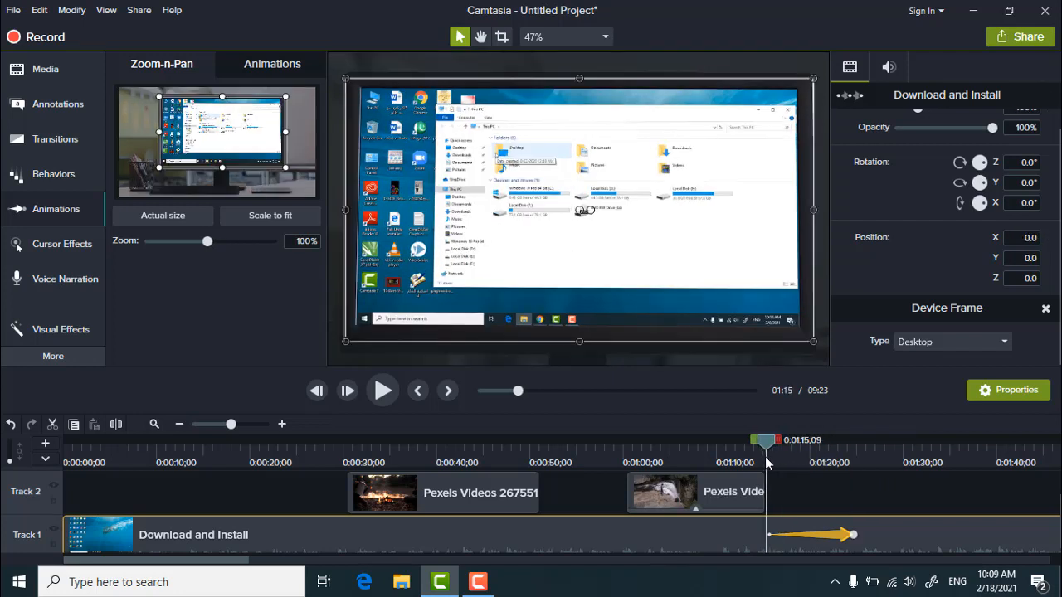
pyautogui.click(383, 391)
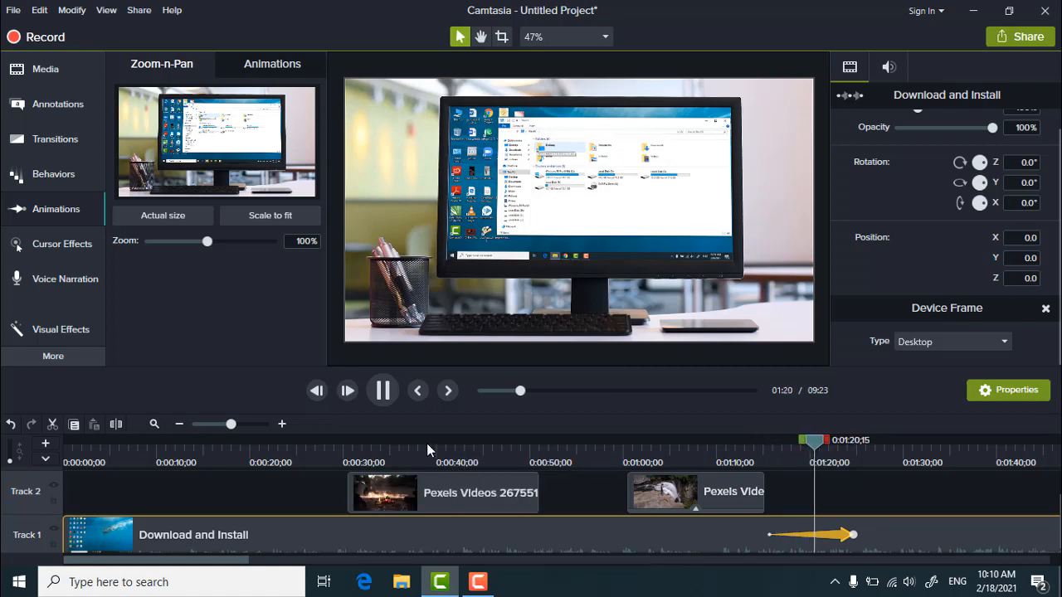
pyautogui.click(384, 392)
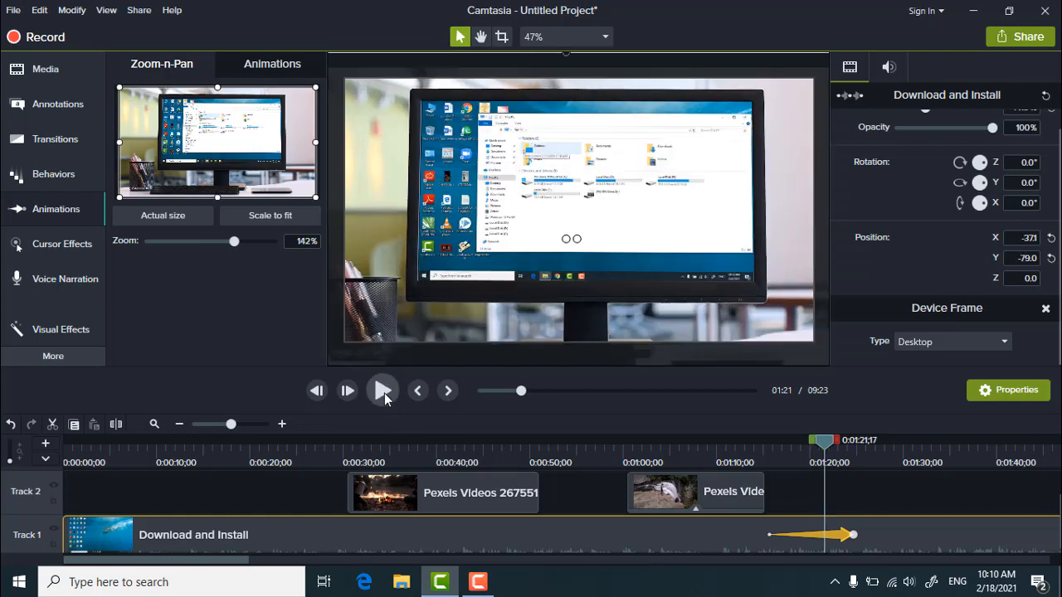
pyautogui.click(384, 391)
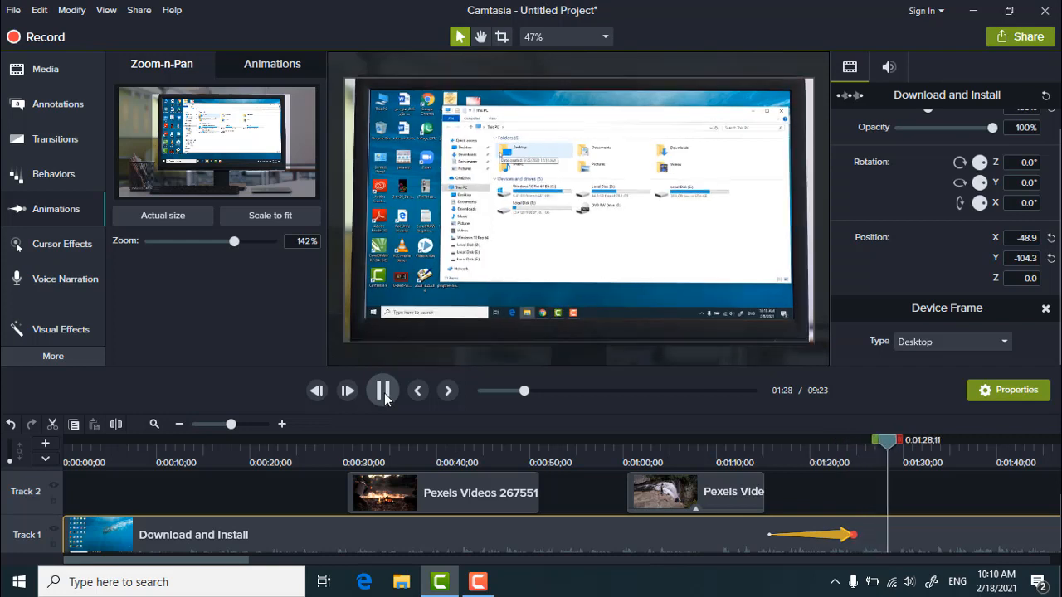
pyautogui.click(384, 394)
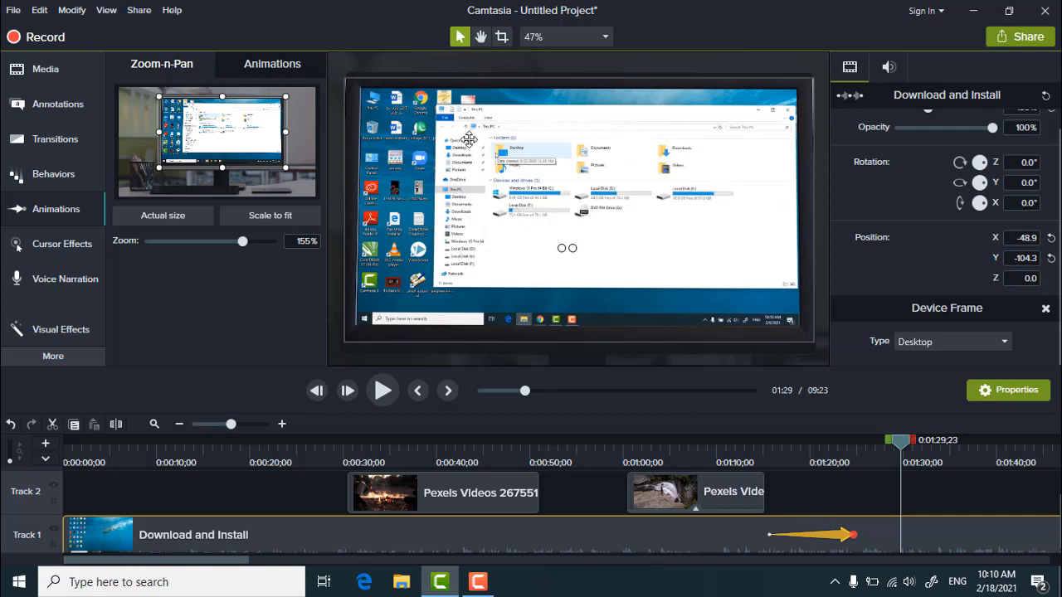
# Delete the zoom animation from the Download and Install clip.
pyautogui.rightClick(840, 539)
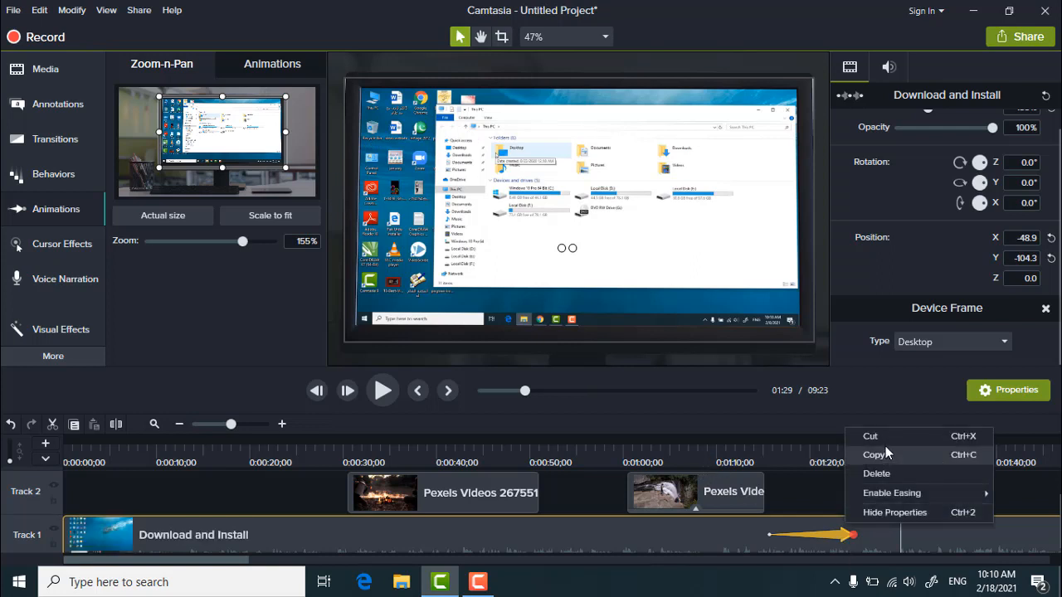
pyautogui.click(886, 473)
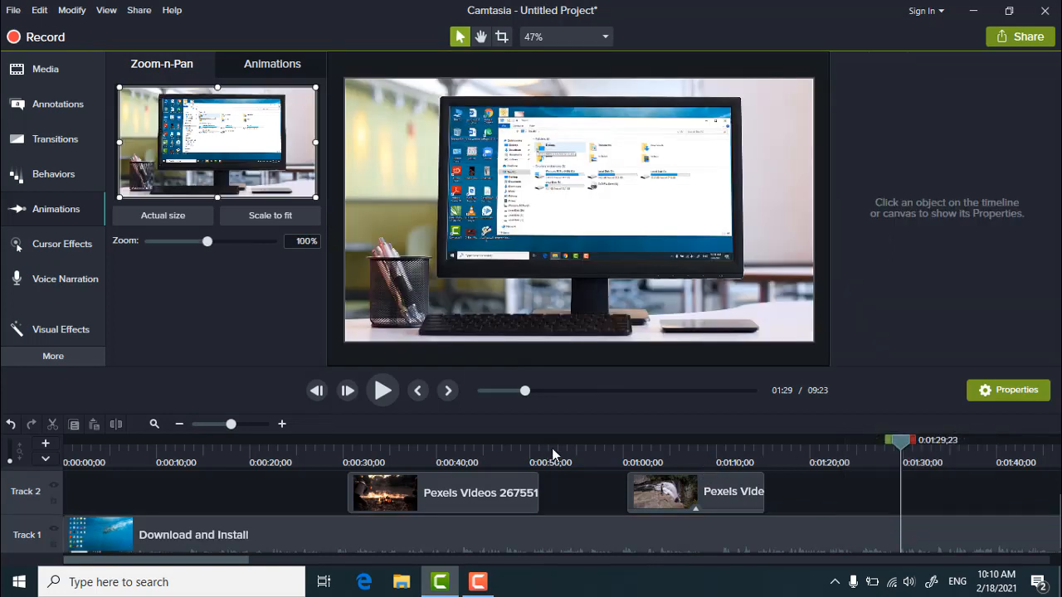
# Split the Download and Install clip on Track 1 at 0:01:29;23.
pyautogui.click(51, 330)
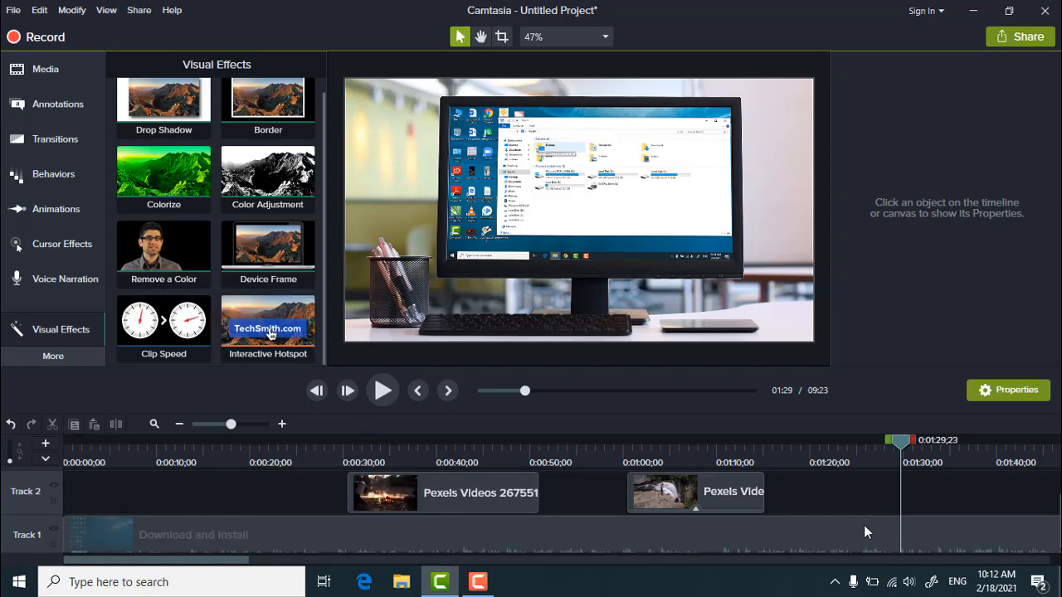
pyautogui.click(593, 539)
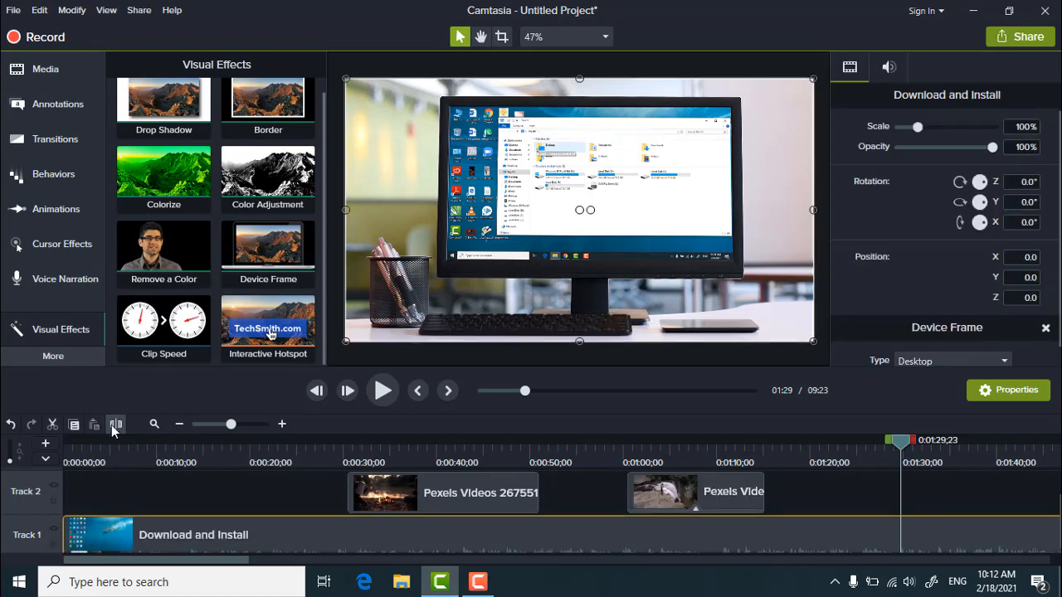
pyautogui.press('s')
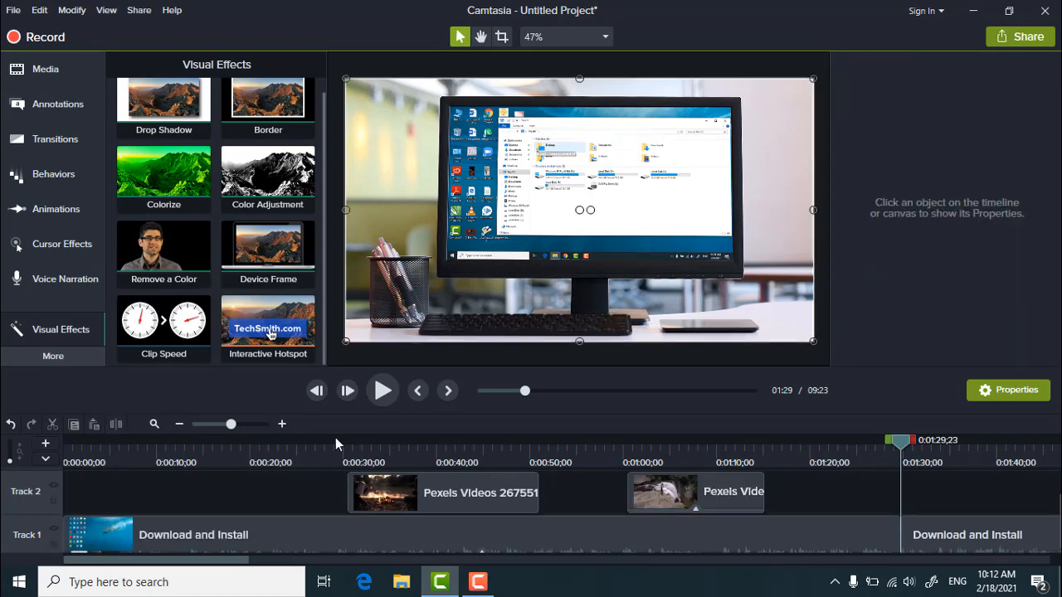
# Apply the Clip Speed effect at 2.00x to the second part of the split Download and Install clip and preview it.
pyautogui.moveTo(141, 316); pyautogui.dragTo(969, 544)
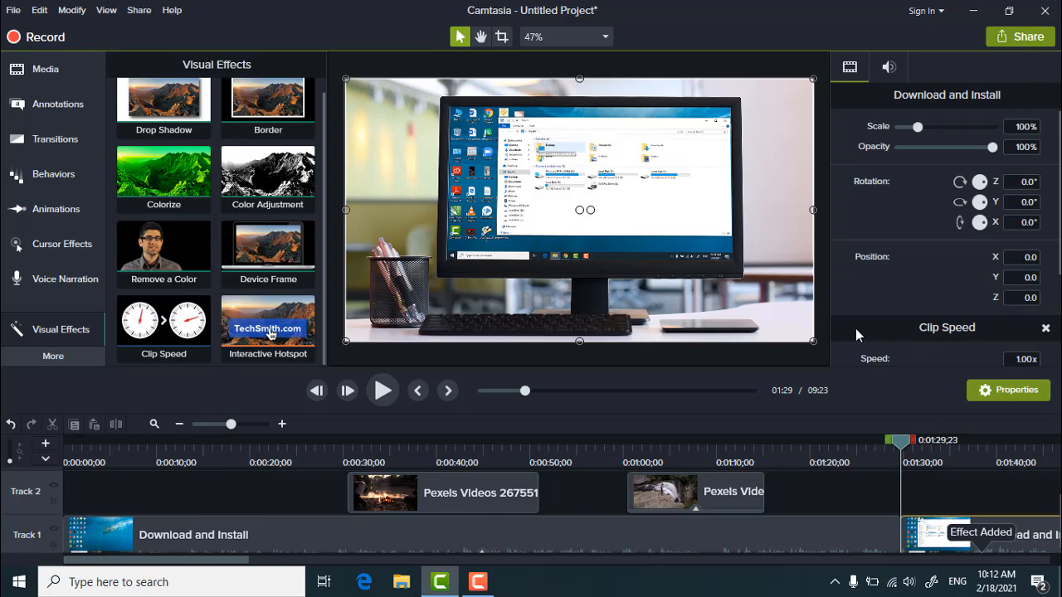
pyautogui.scroll(-3, 889, 321)
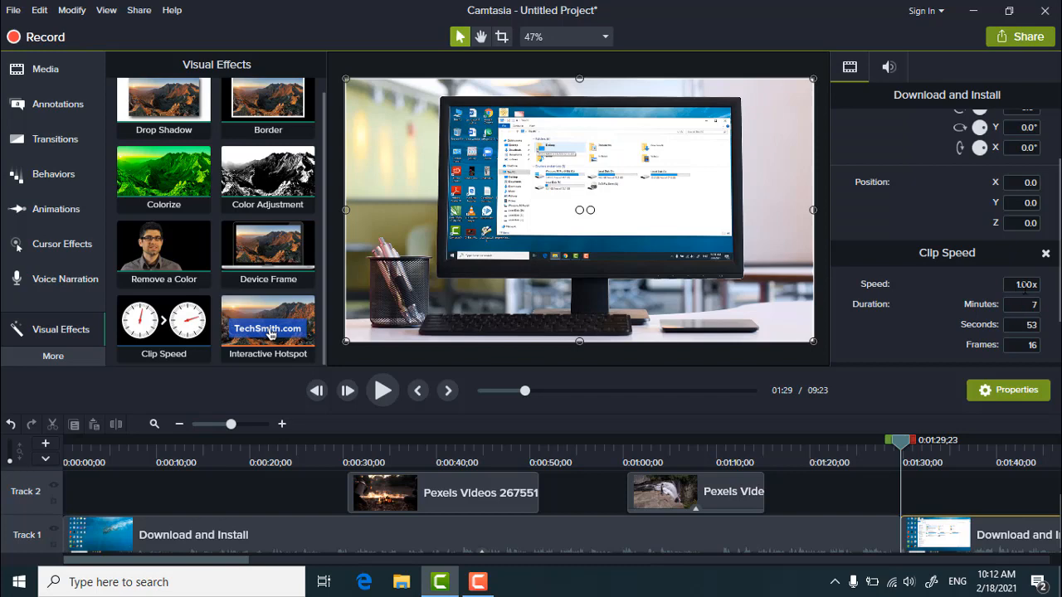
pyautogui.click(1012, 284)
pyautogui.press('Return')
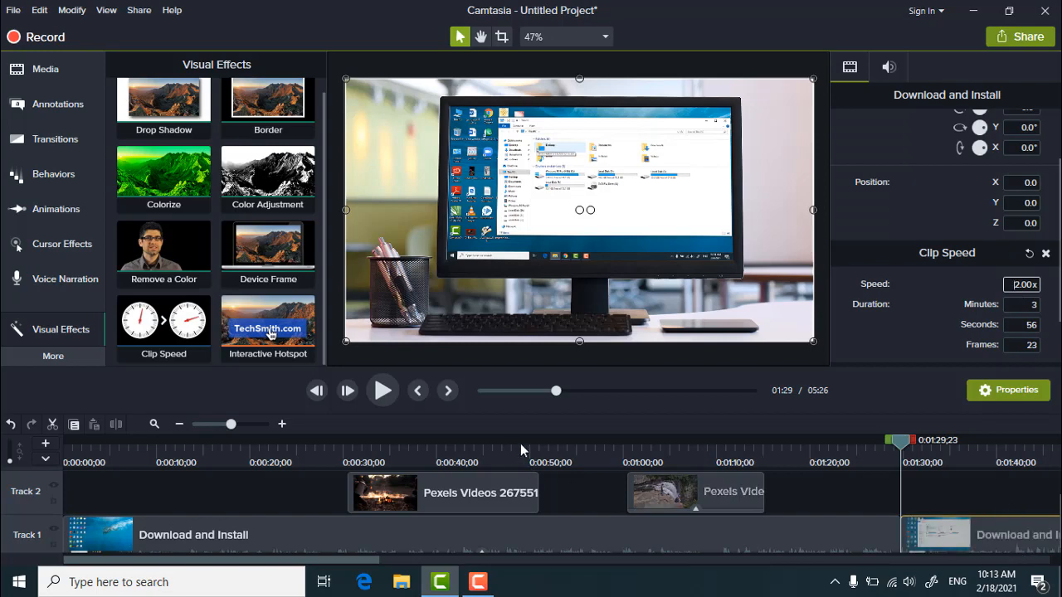
pyautogui.click(382, 392)
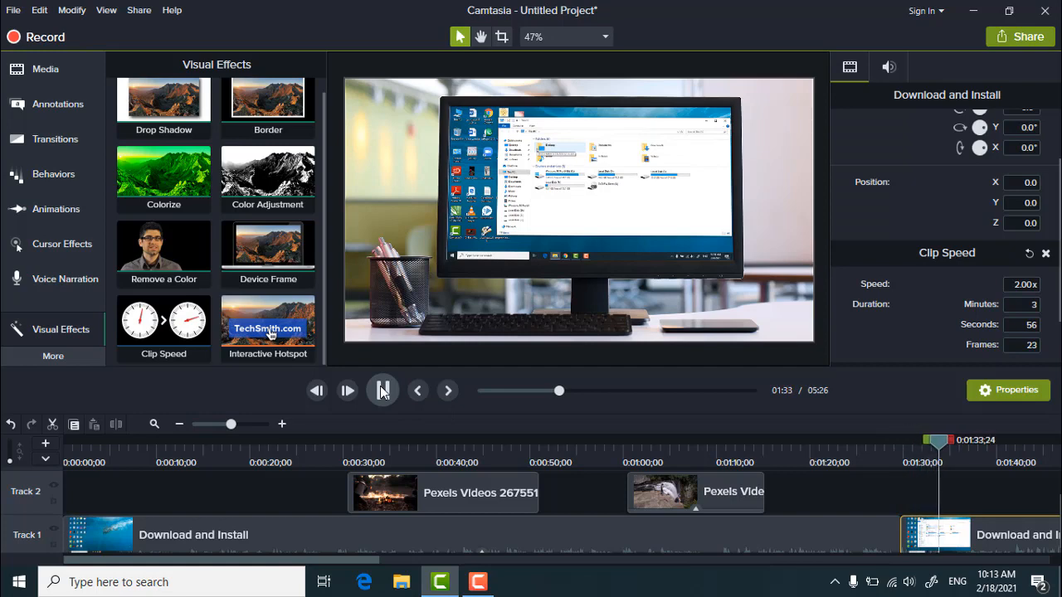
pyautogui.press('space')
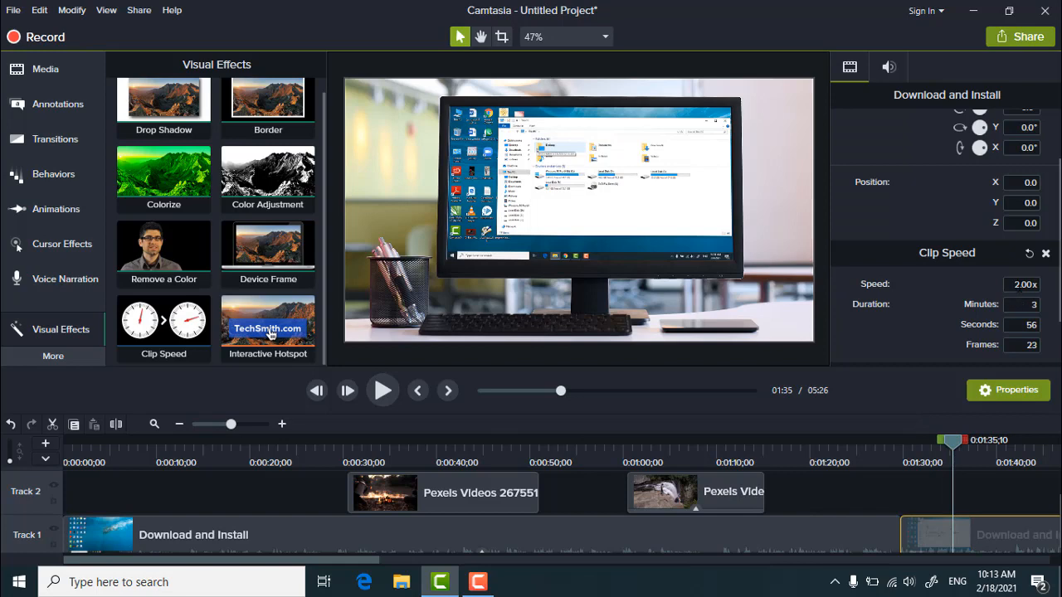
# Set the second part's clip speed to 1.30x and preview the playback from 0:01:35;10.
pyautogui.click(1023, 284)
pyautogui.press('Right')
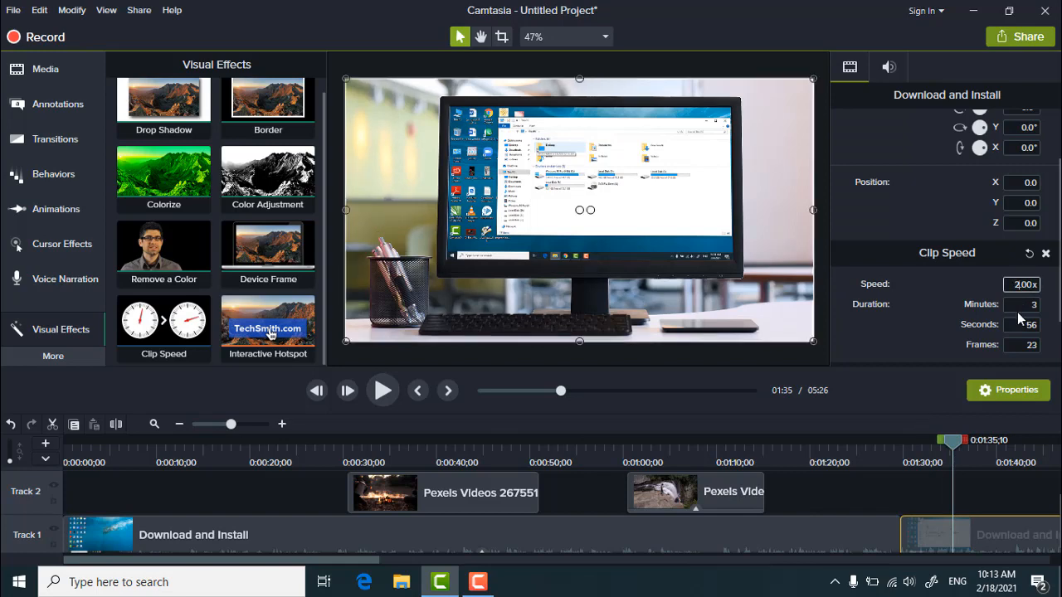
pyautogui.press('BackSpace')
pyautogui.write('1')
pyautogui.press('BackSpace')
pyautogui.write('3')
pyautogui.press('Return')
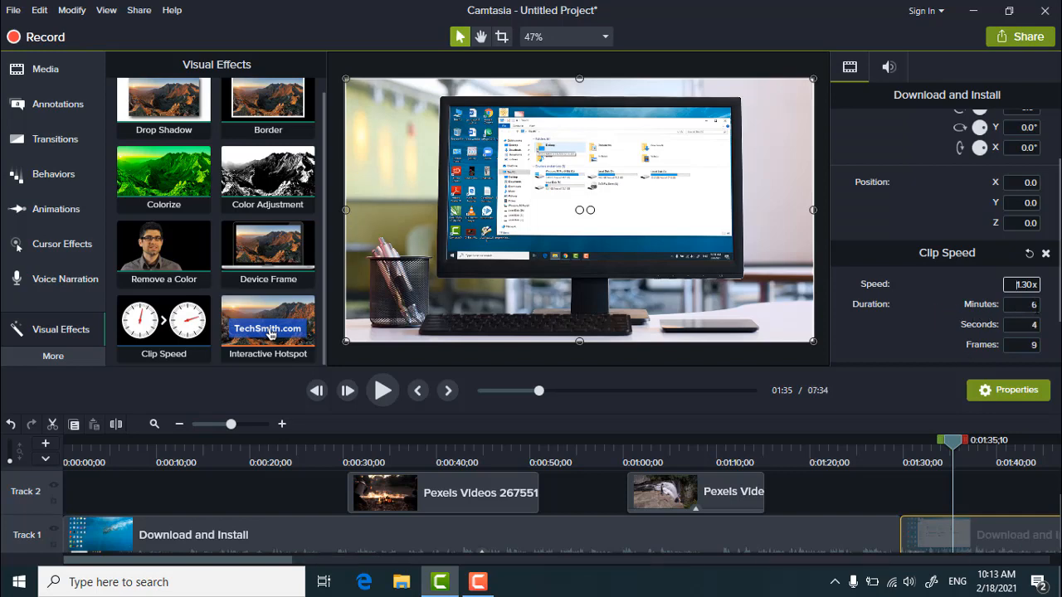
pyautogui.click(380, 392)
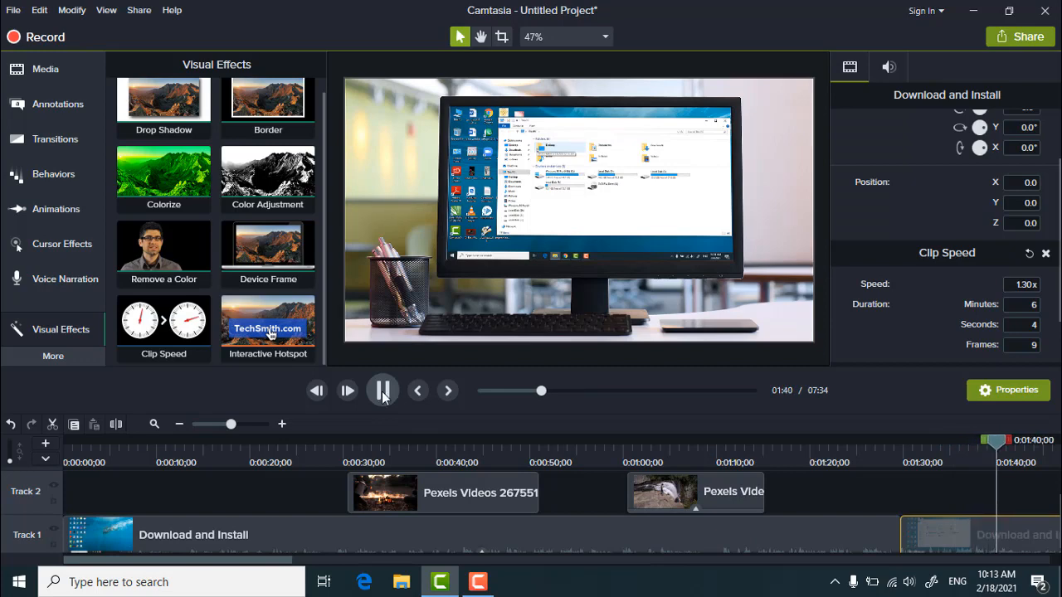
pyautogui.click(382, 393)
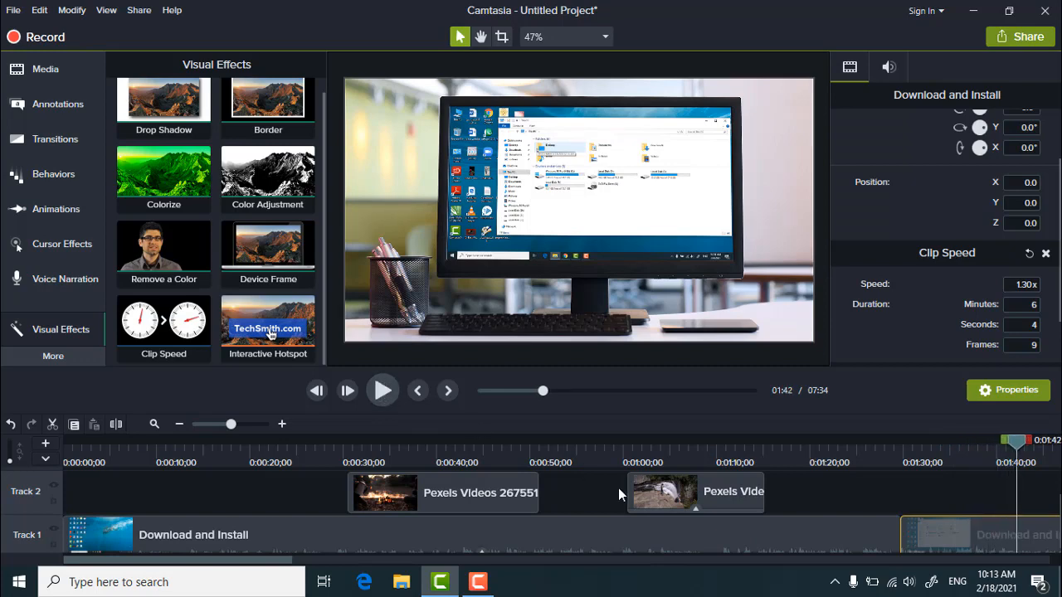
# Set the second part's clip speed to 1.60x and play it until 0:01:47;25.
pyautogui.click(1019, 285)
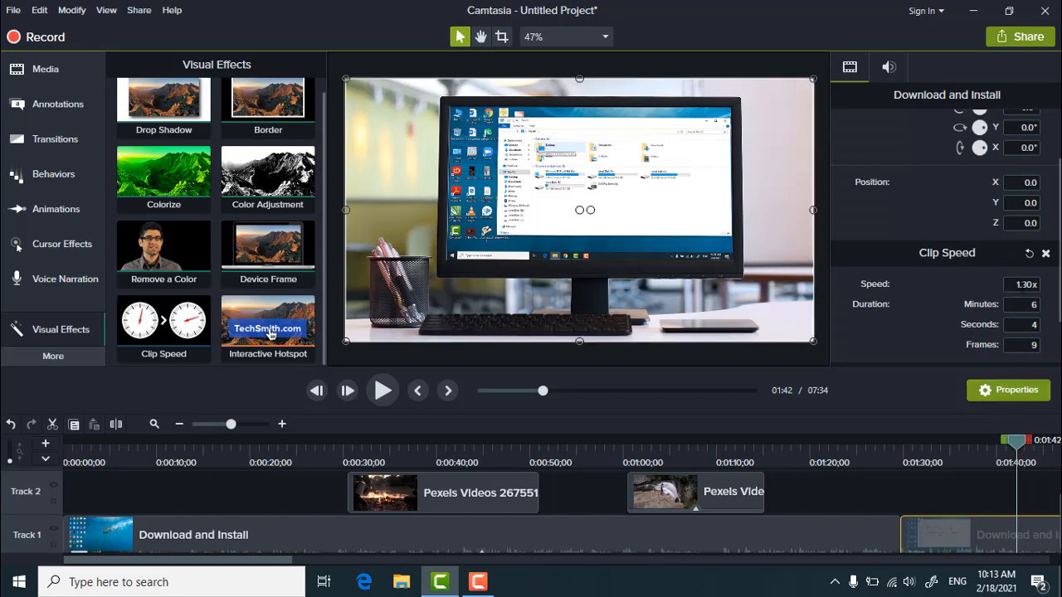
pyautogui.doubleClick(1025, 285)
pyautogui.press('Right')
pyautogui.press('BackSpace')
pyautogui.press('BackSpace')
pyautogui.write('6')
pyautogui.press('Return')
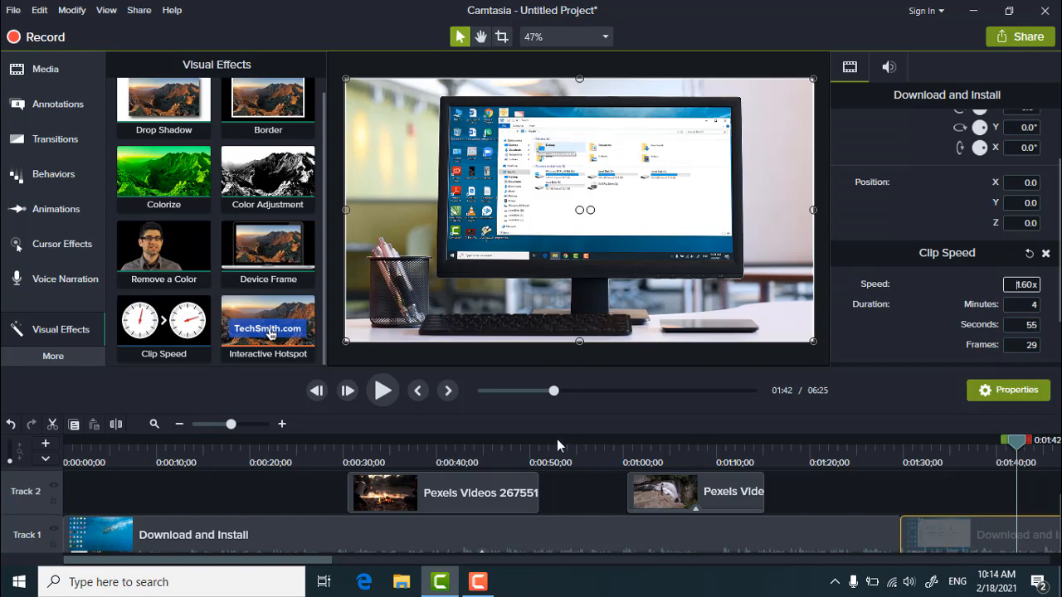
pyautogui.click(383, 392)
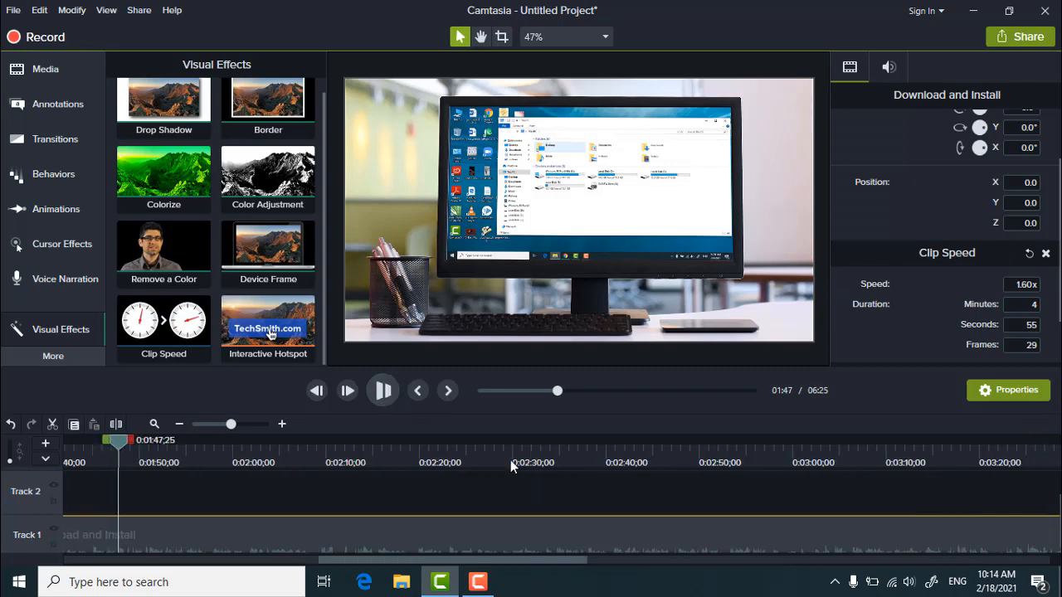
pyautogui.press('space')
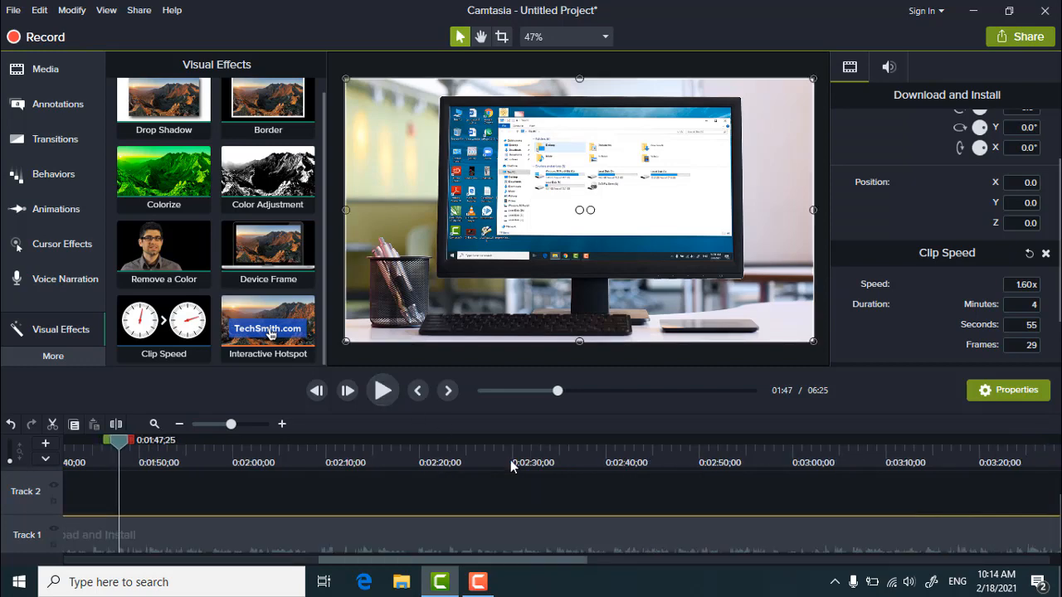